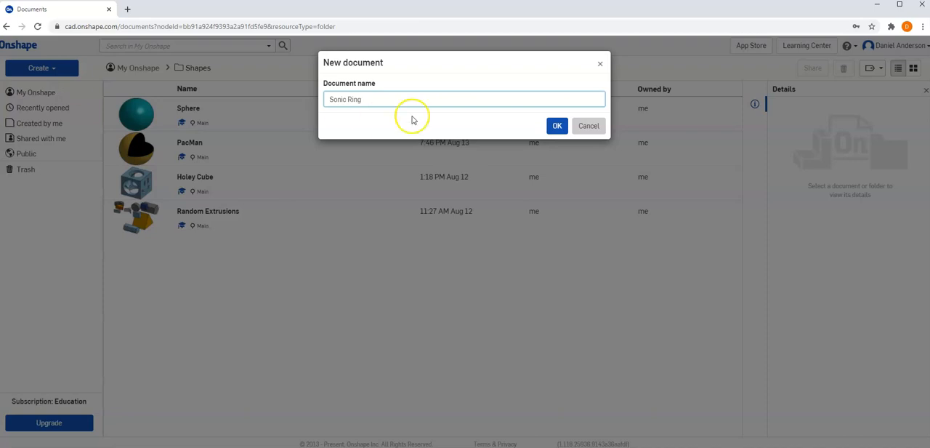
Create the new document named "Sonic Ring" and start a sketch on the Front plane
click(558, 128)
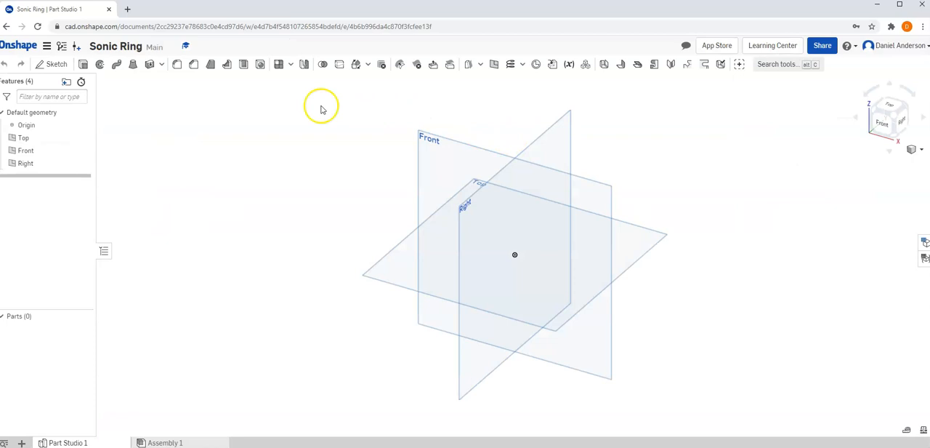
click(52, 64)
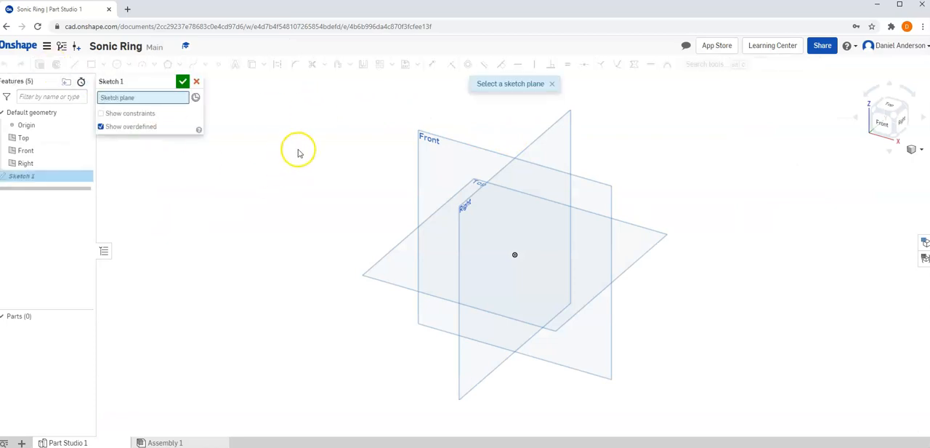
click(434, 141)
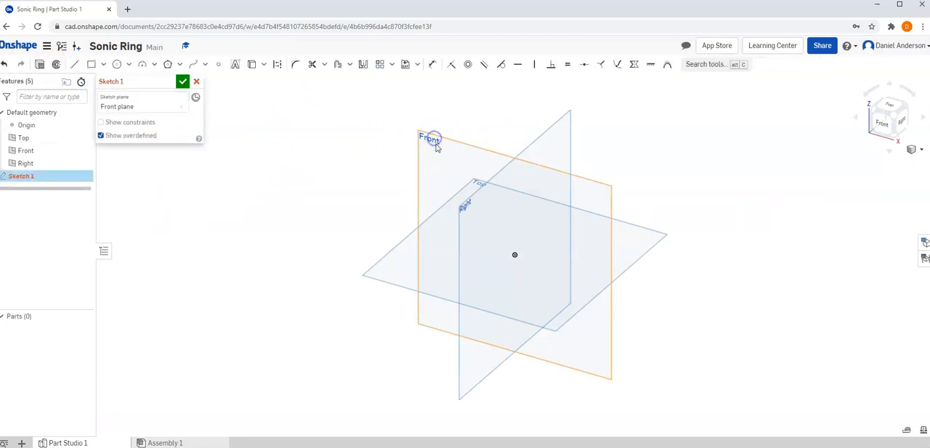
click(891, 133)
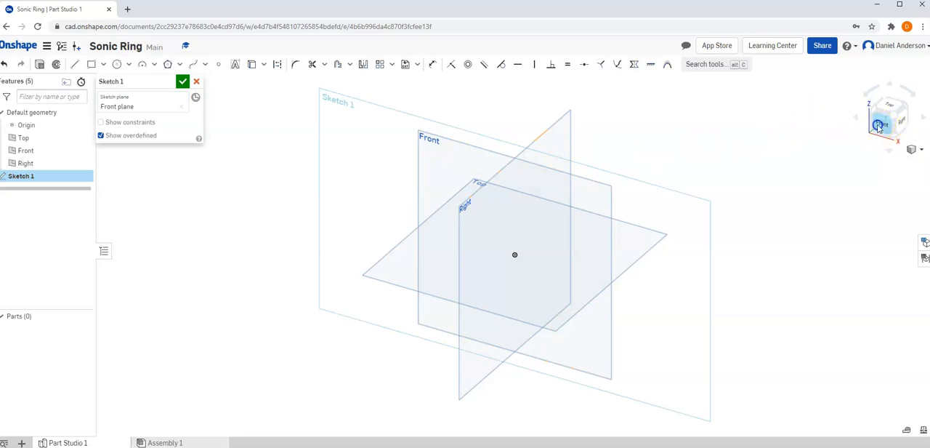
Draw a circle centred on the origin and set its diameter to 1
click(118, 65)
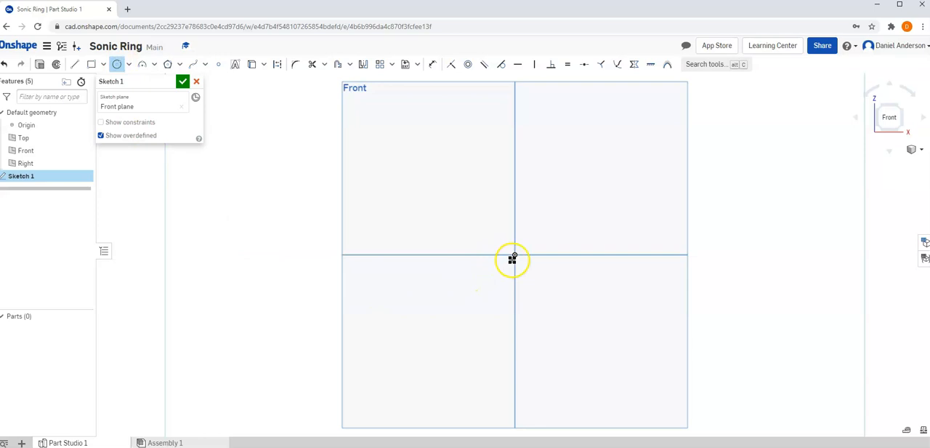
click(515, 255)
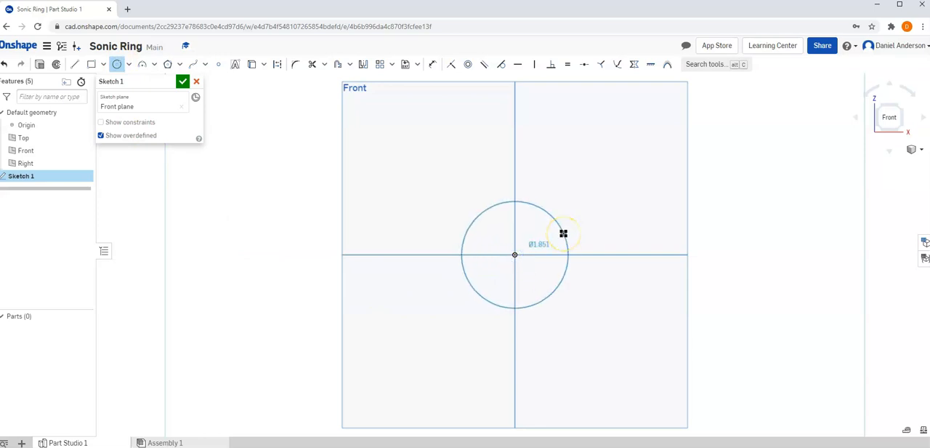
click(563, 234)
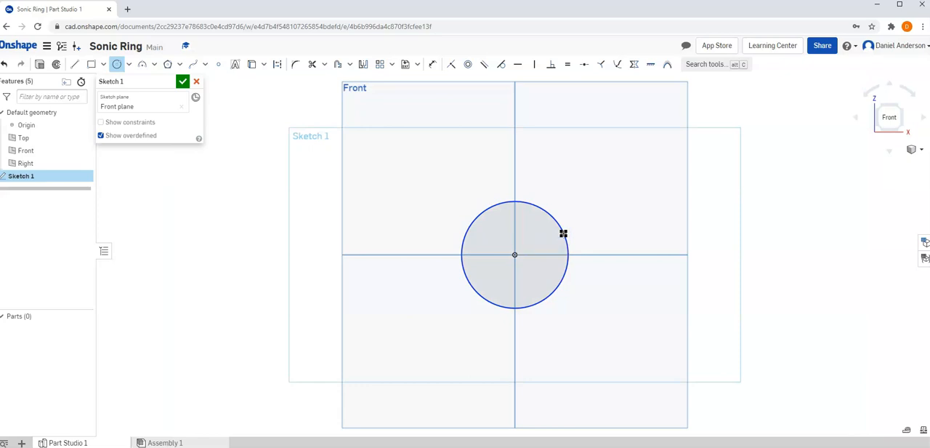
text(1)
key(Return)
Draw a vertical line with a length of 3, placed well away from the circle on its left side, and finish the sketch
click(73, 64)
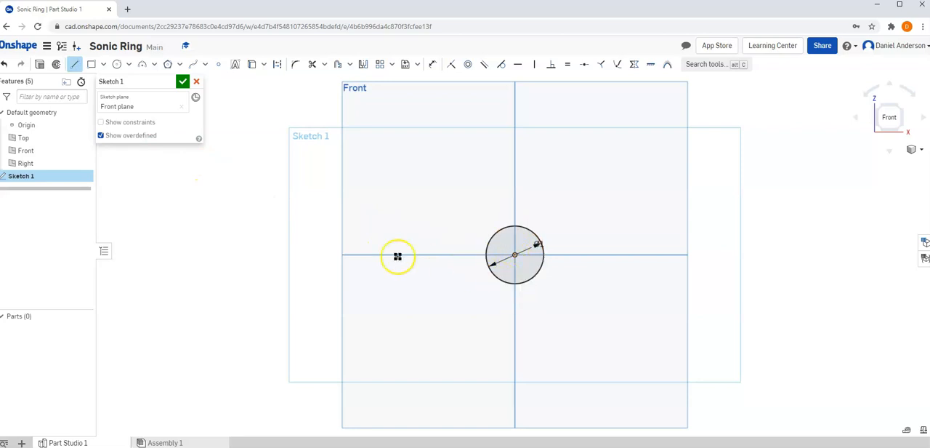
click(301, 204)
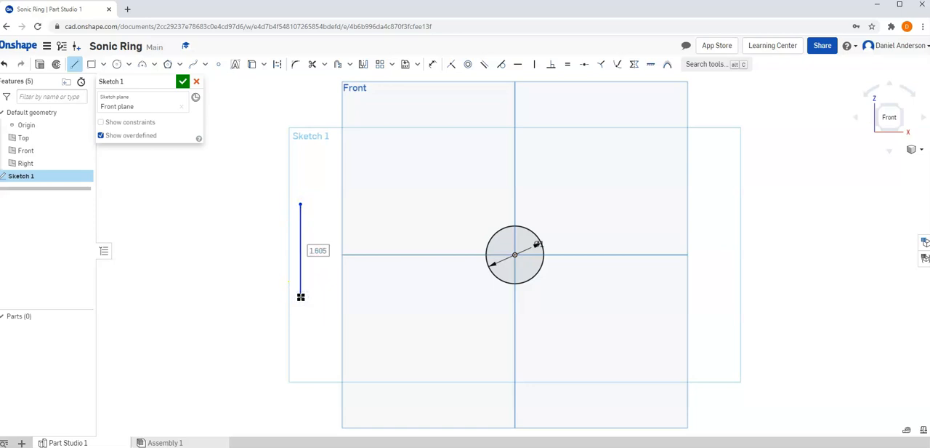
key(Return)
key(Escape)
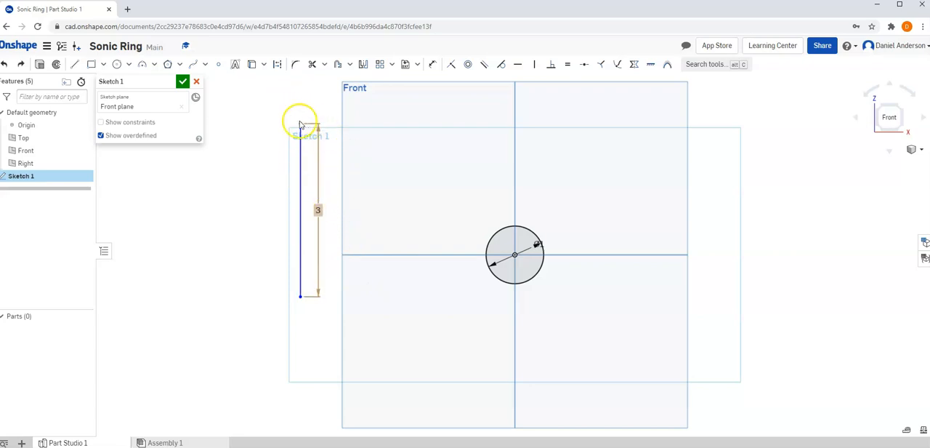
mouse_move(298, 128)
mouse_down()
mouse_move(235, 168)
mouse_move(243, 180)
mouse_move(258, 167)
mouse_move(321, 182)
mouse_move(191, 171)
mouse_move(276, 182)
mouse_move(321, 168)
mouse_move(297, 98)
mouse_move(311, 140)
mouse_move(256, 154)
mouse_move(271, 168)
mouse_move(240, 154)
mouse_move(263, 133)
mouse_move(277, 157)
mouse_up()
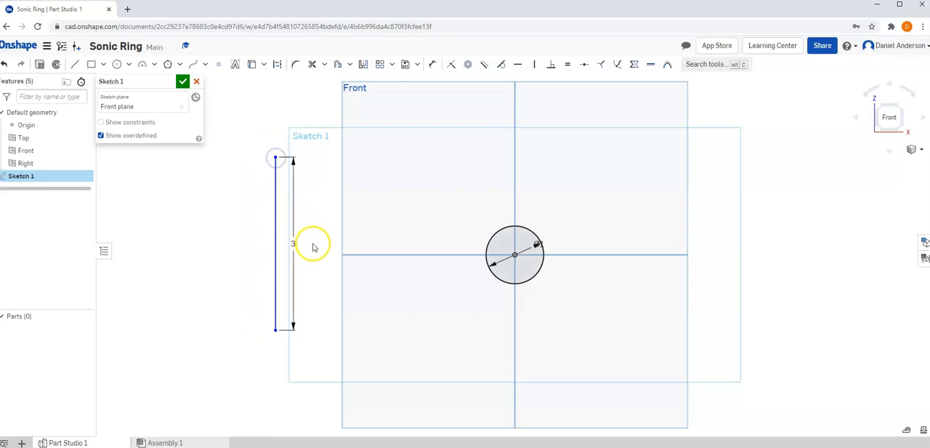
click(294, 258)
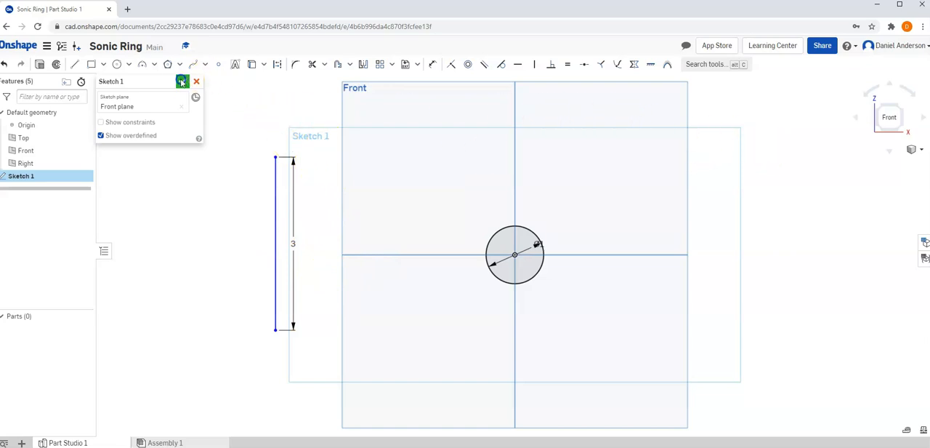
click(182, 82)
Try a full revolve of the circle around the distant vertical line
click(920, 151)
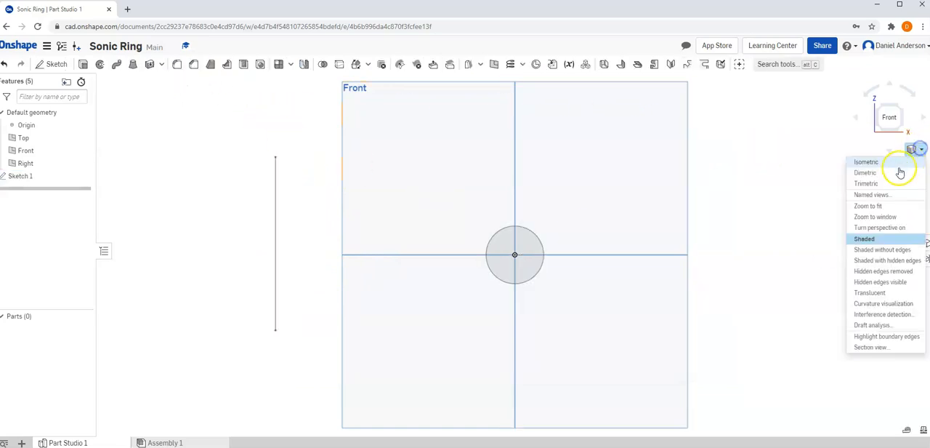
click(880, 158)
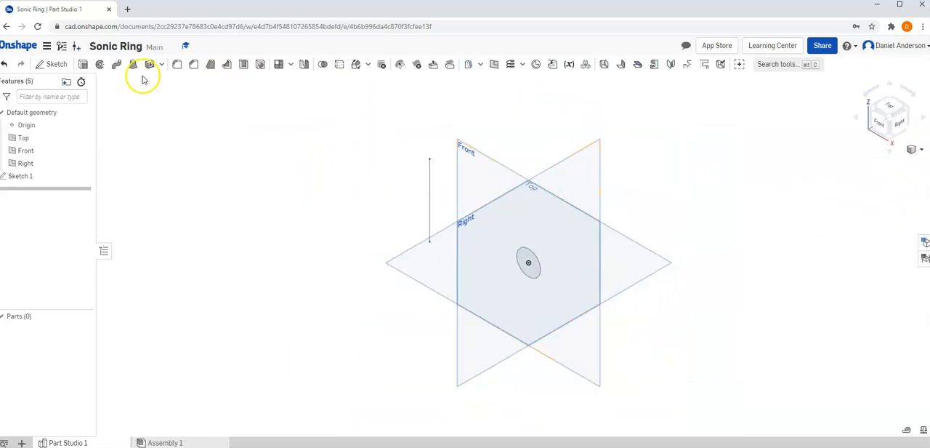
click(99, 65)
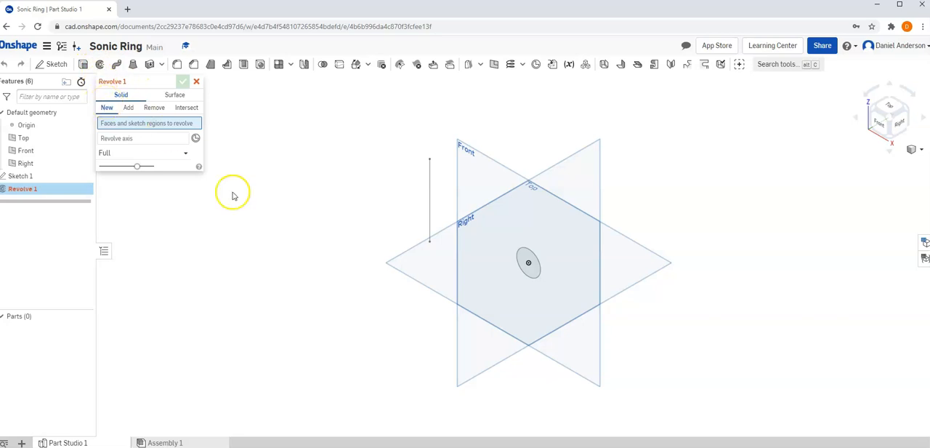
click(522, 260)
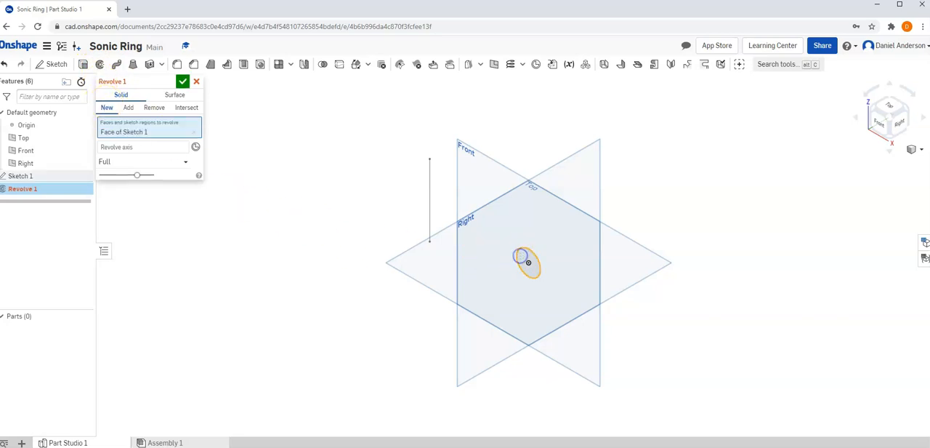
click(133, 148)
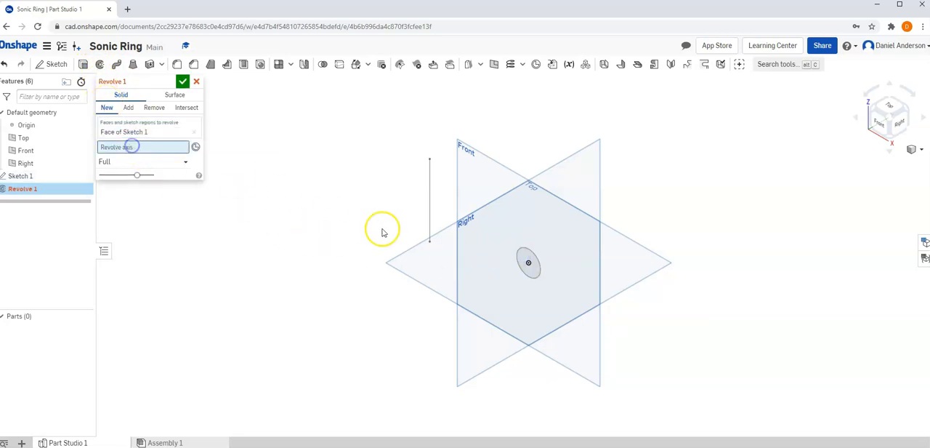
click(429, 208)
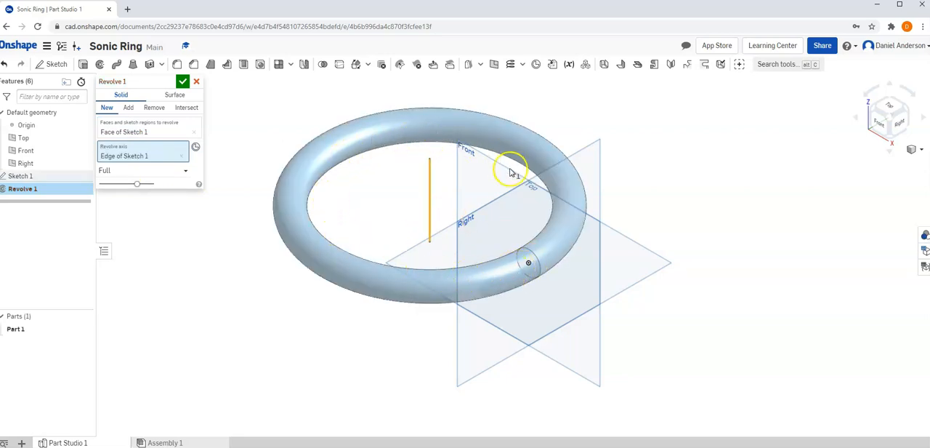
Try a one-direction revolve with an angle of 325 degrees, and cancel the Revolve feature
click(145, 170)
click(134, 195)
drag(449, 287, 550, 233)
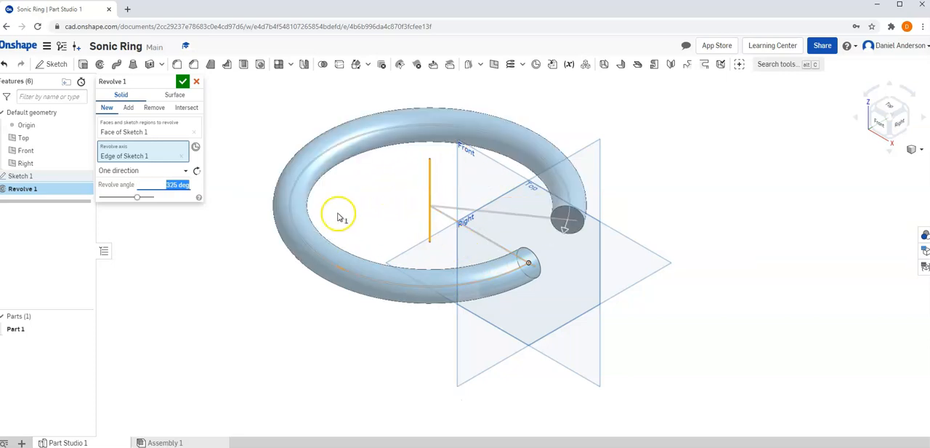
click(196, 83)
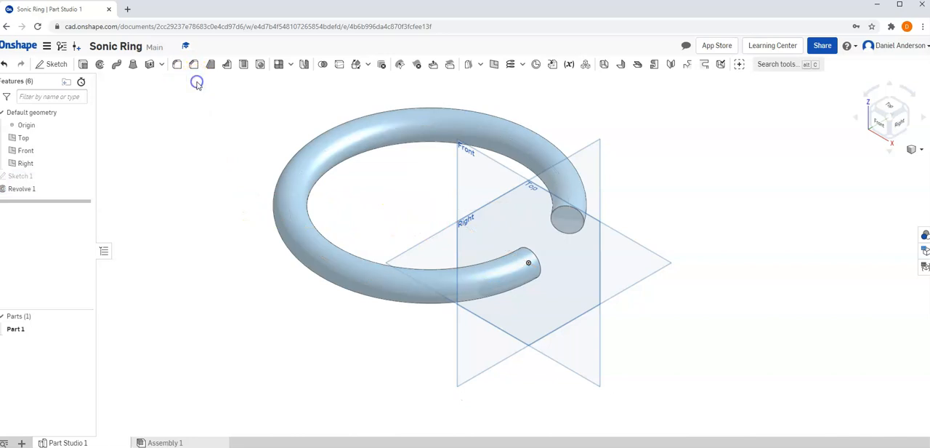
Edit Sketch 1 to move the vertical line much closer to the circle, and accept the sketch
right_click(14, 181)
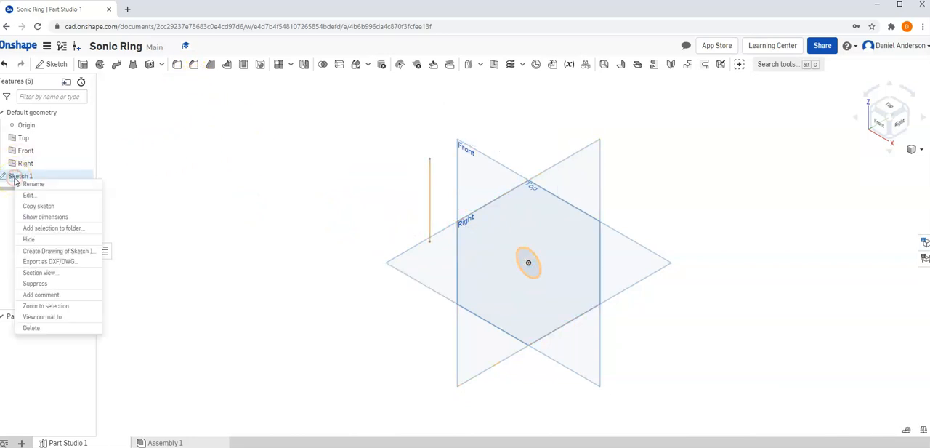
click(36, 196)
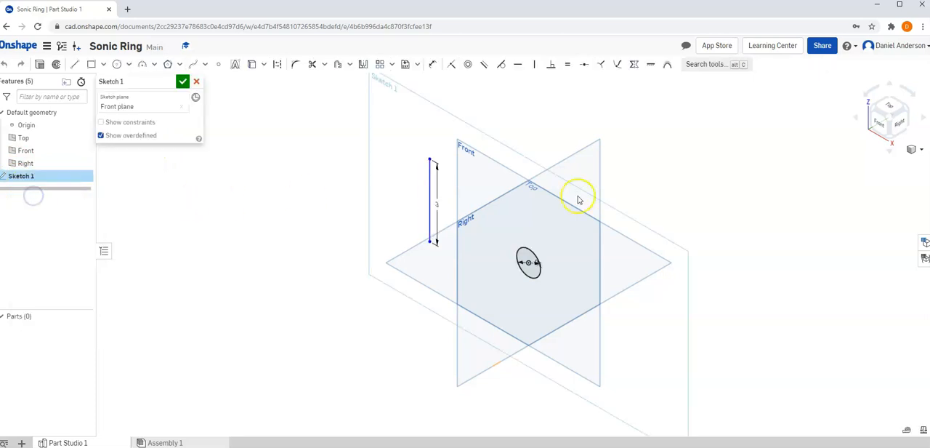
key(n)
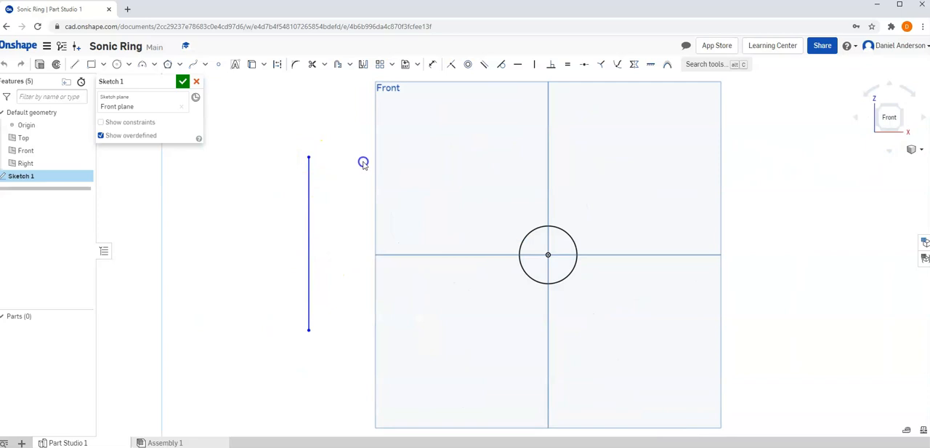
drag(451, 174, 472, 176)
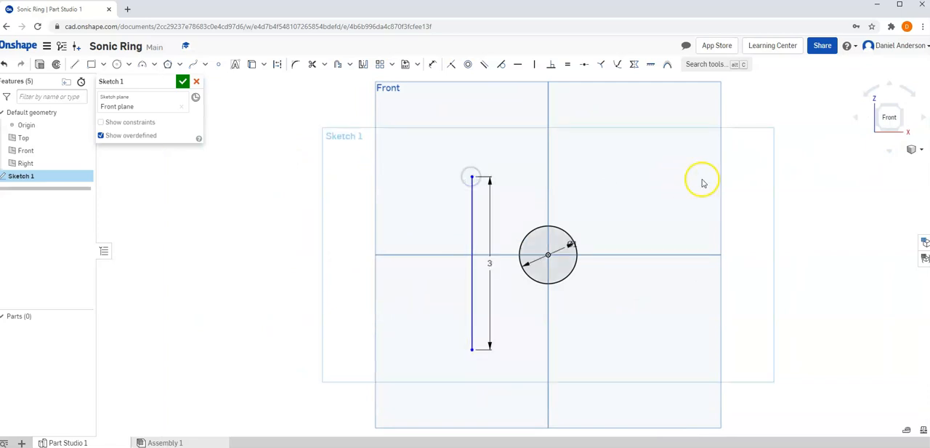
click(182, 81)
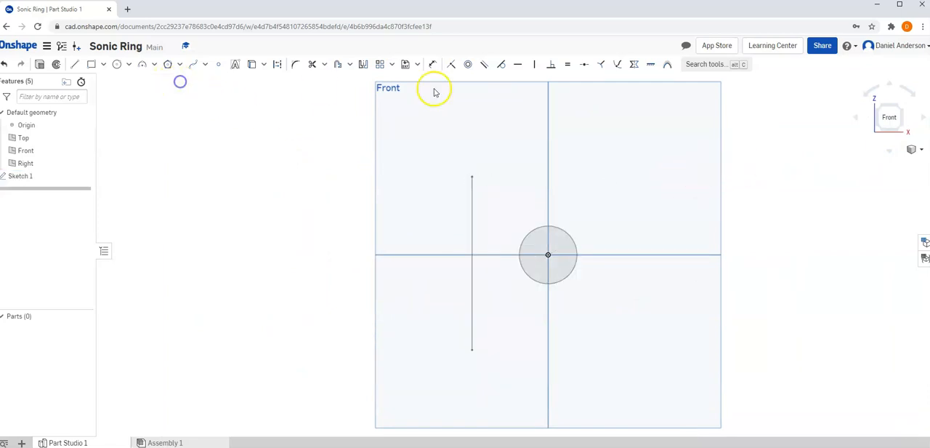
Revolve the circle fully around the repositioned vertical line as a new solid
click(913, 150)
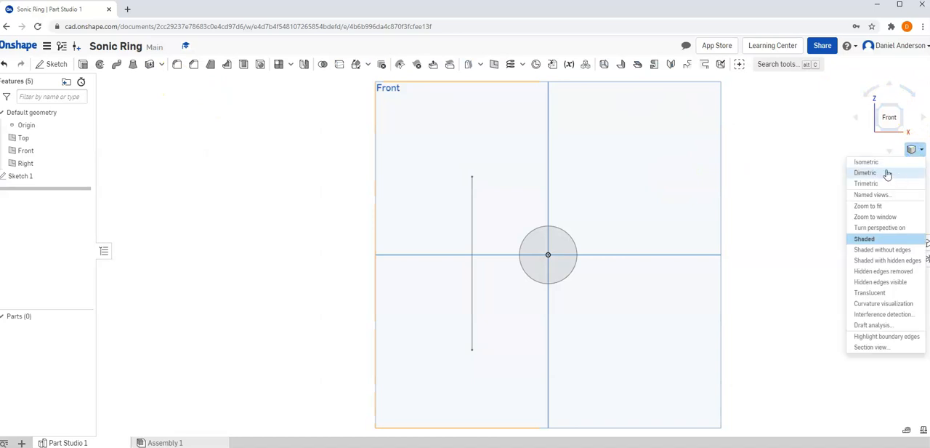
click(887, 173)
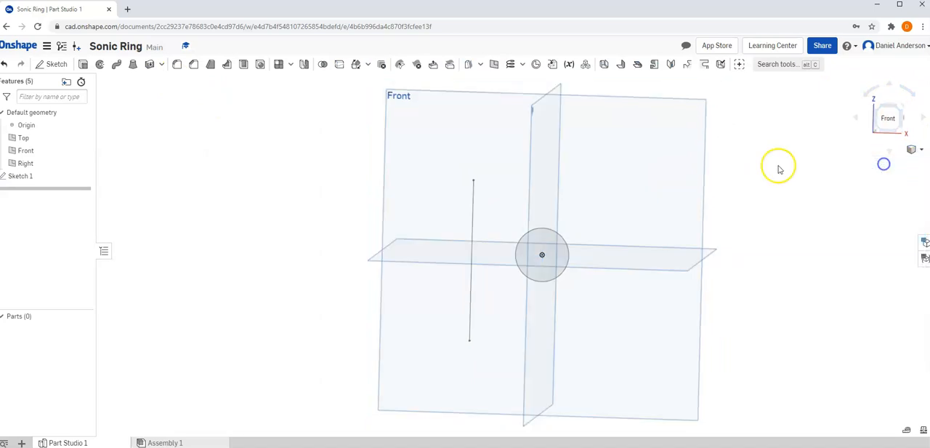
click(101, 64)
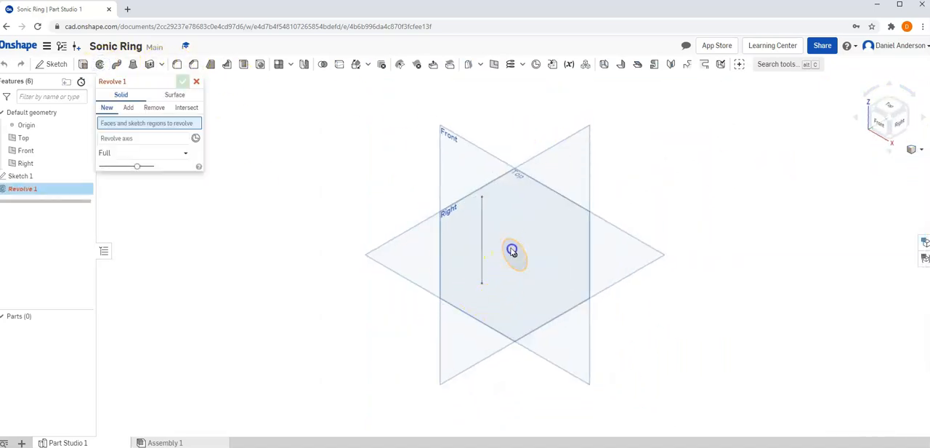
click(512, 251)
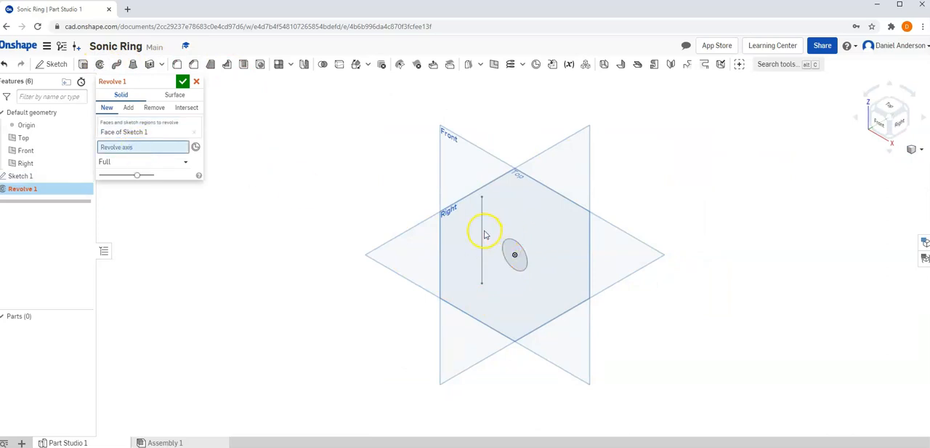
click(482, 232)
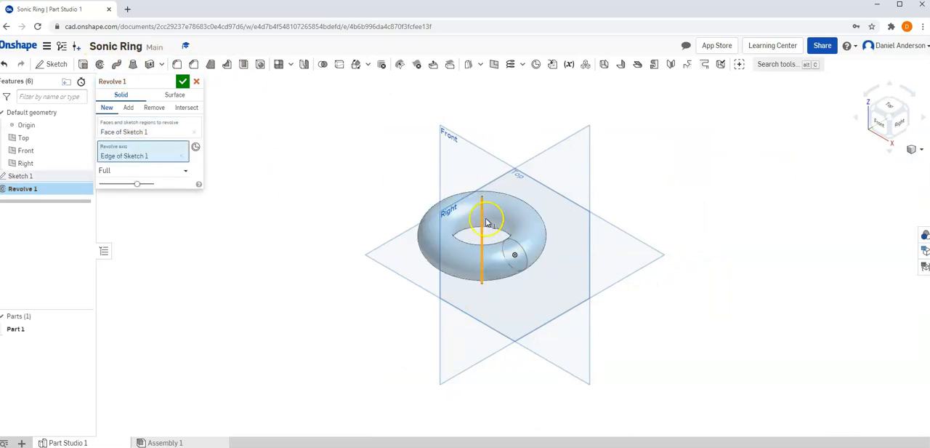
scroll(488, 225, up, 5)
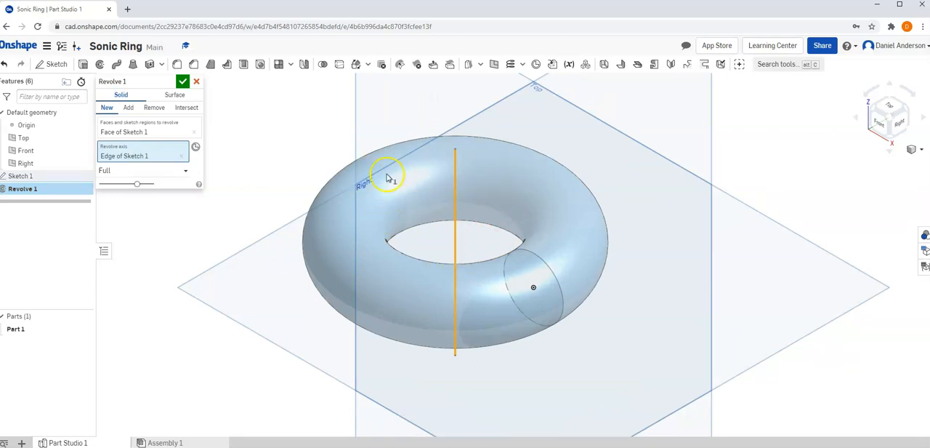
click(183, 81)
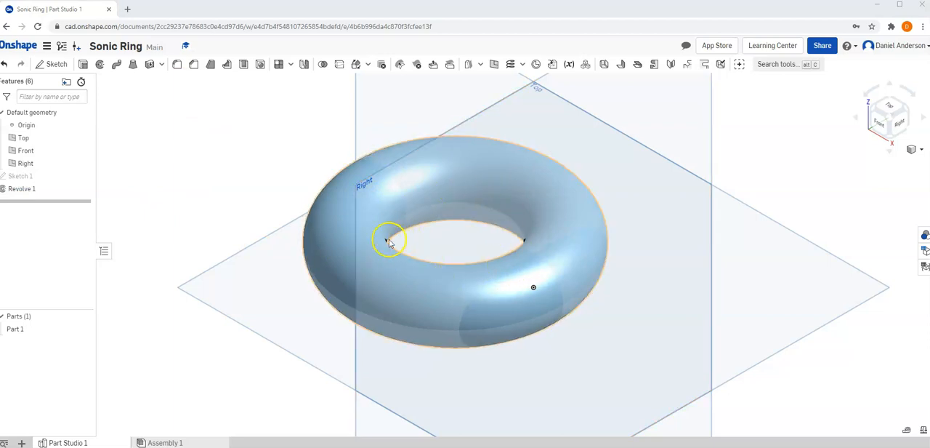
Edit Sketch 1 to move the vertical line far away from the circle, accept the sketch, and show the ring in isometric view
right_click(28, 177)
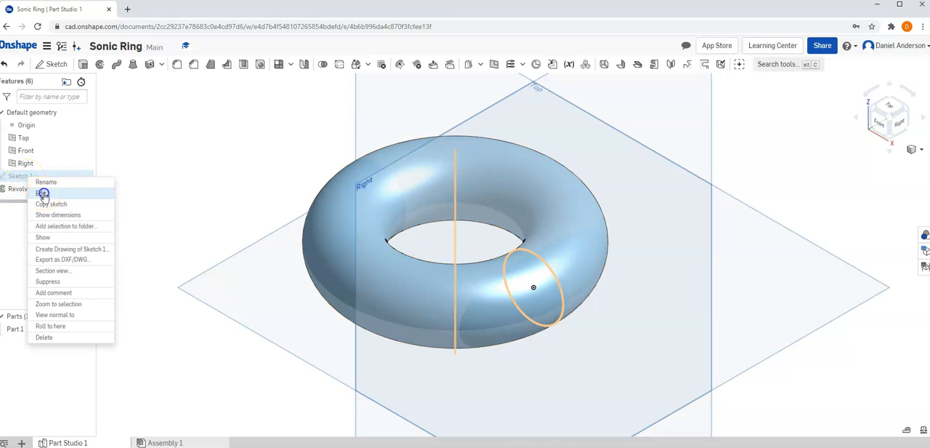
click(42, 193)
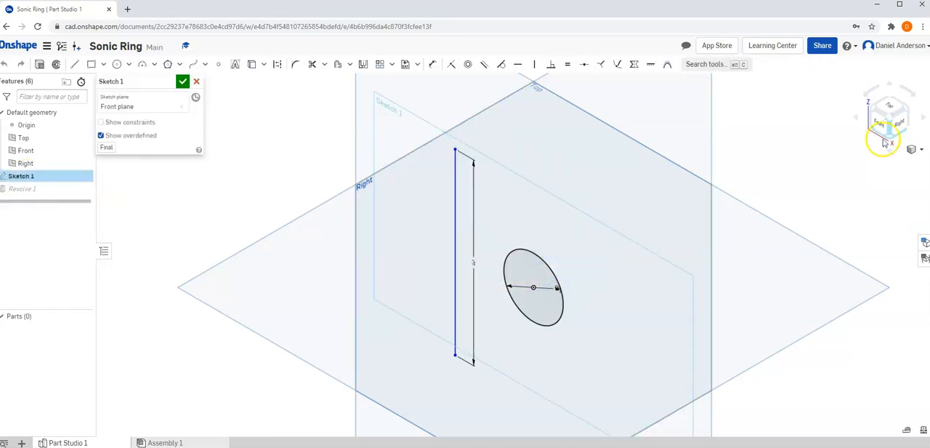
click(881, 124)
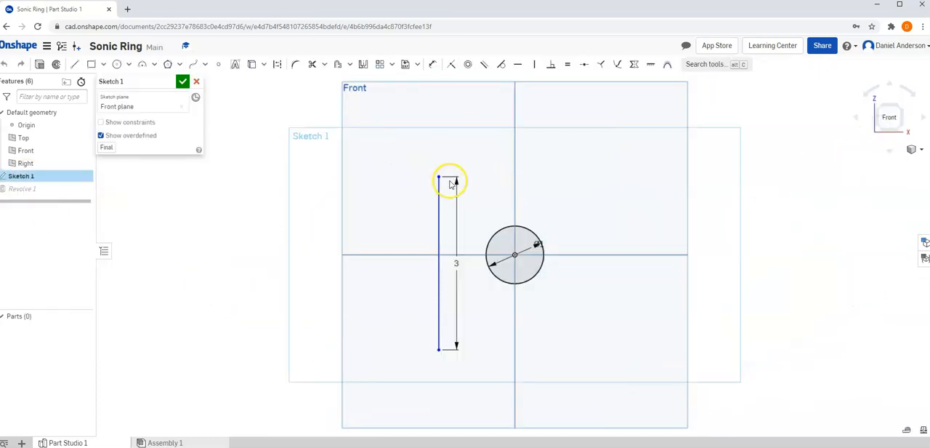
drag(141, 184, 127, 181)
click(183, 82)
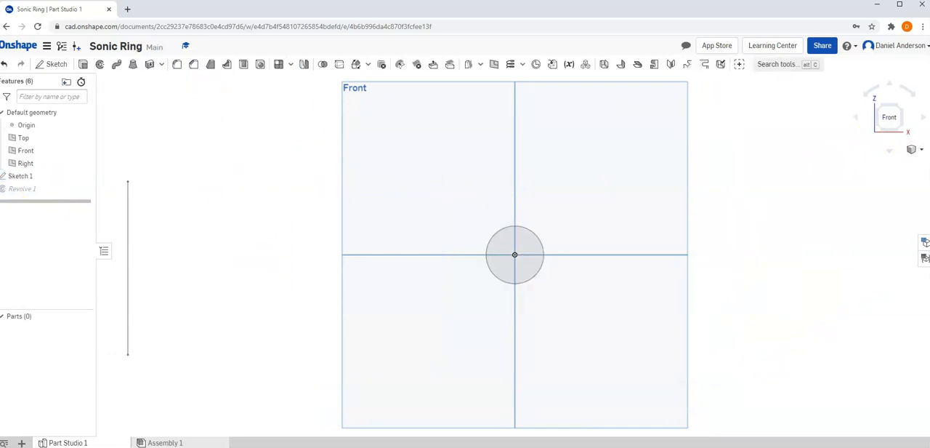
click(914, 150)
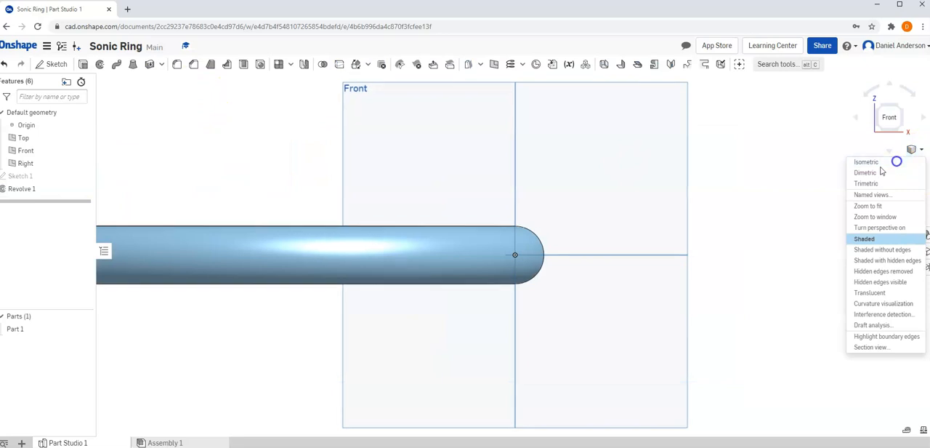
click(896, 163)
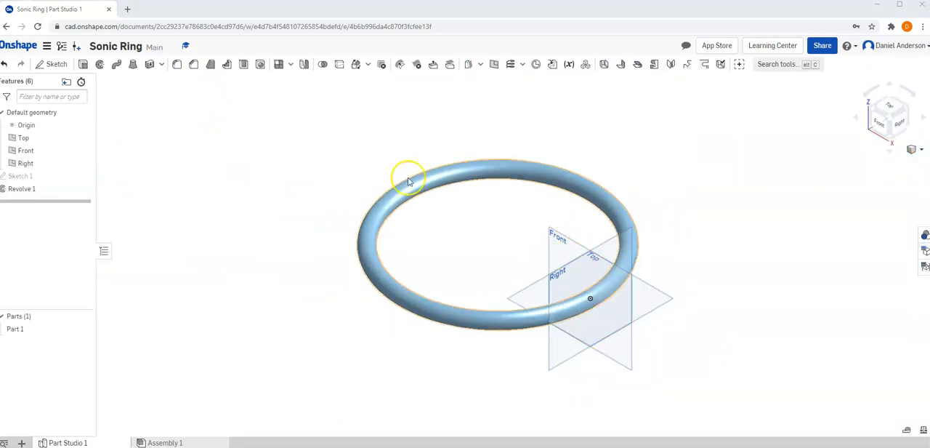
Edit Sketch 1 to dimension the distance from the vertical line to the circle's centre as 5 in, and accept the sketch
right_click(19, 176)
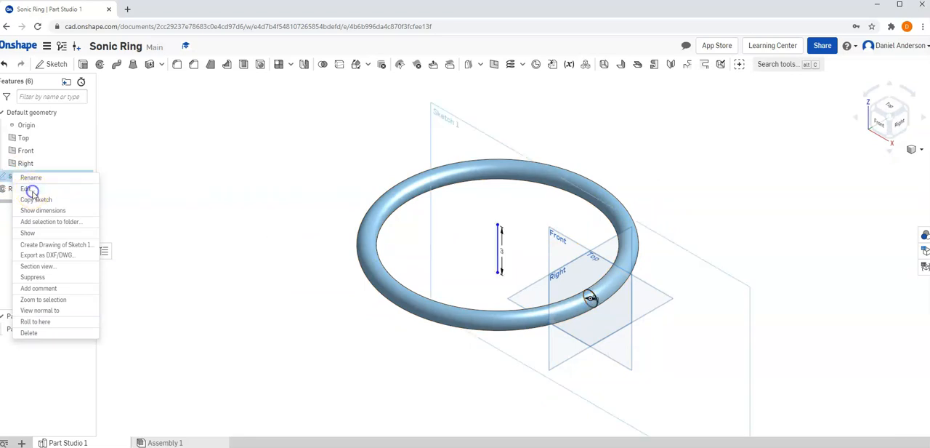
click(26, 188)
click(879, 122)
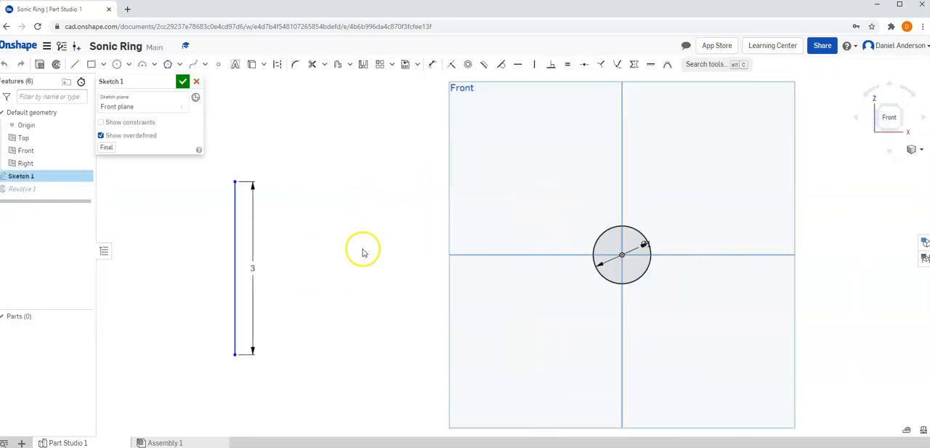
click(433, 65)
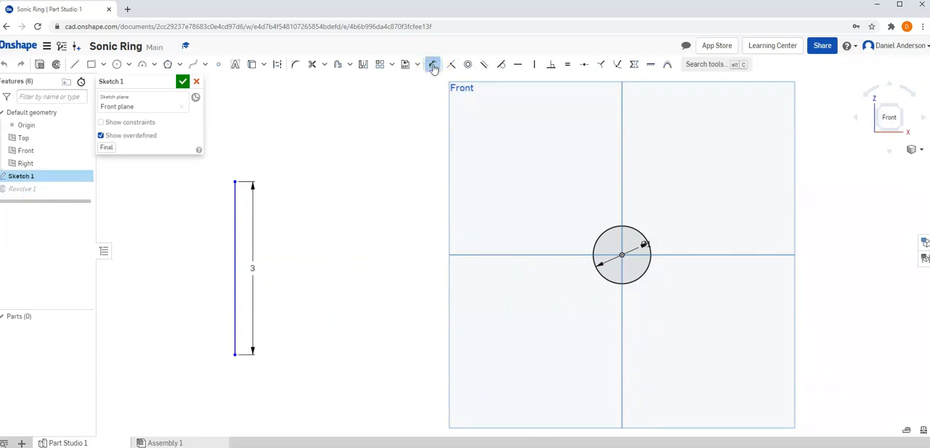
click(235, 227)
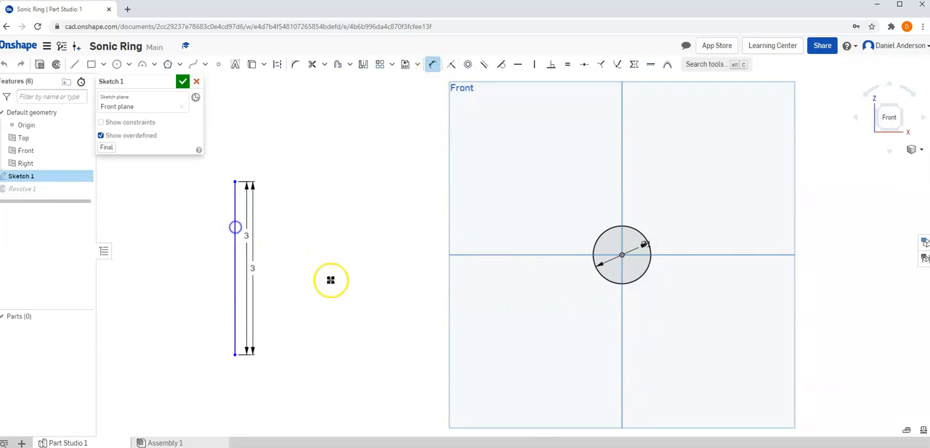
click(622, 254)
click(438, 376)
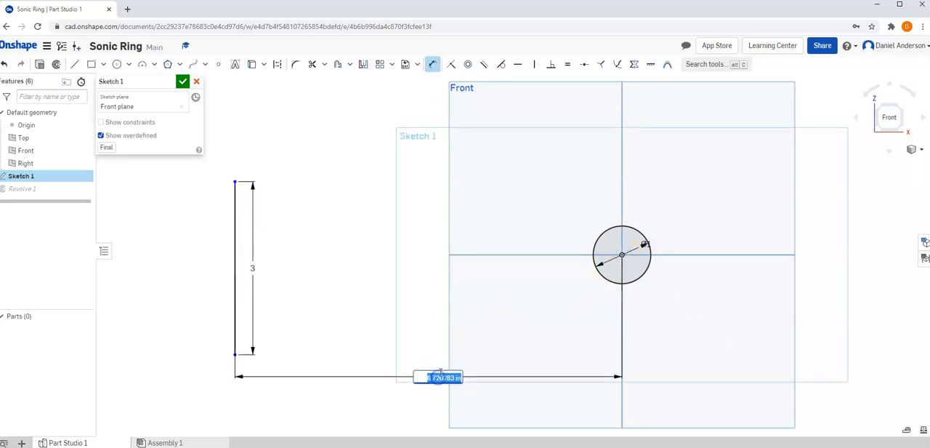
key(Return)
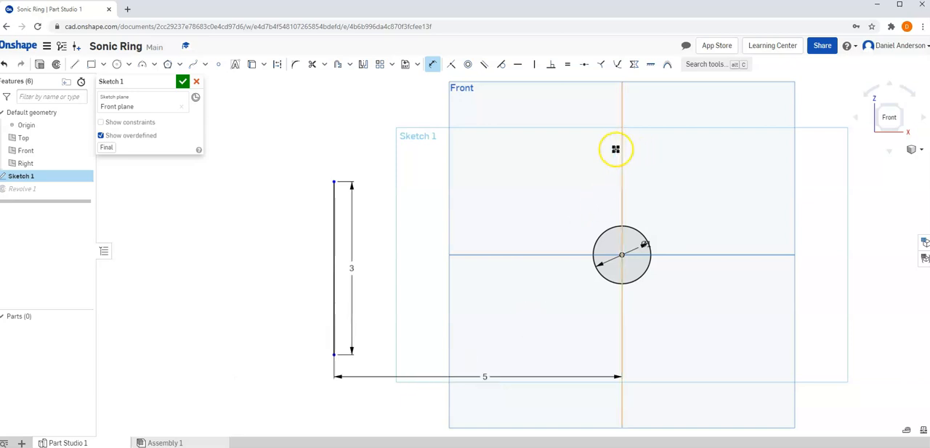
click(182, 82)
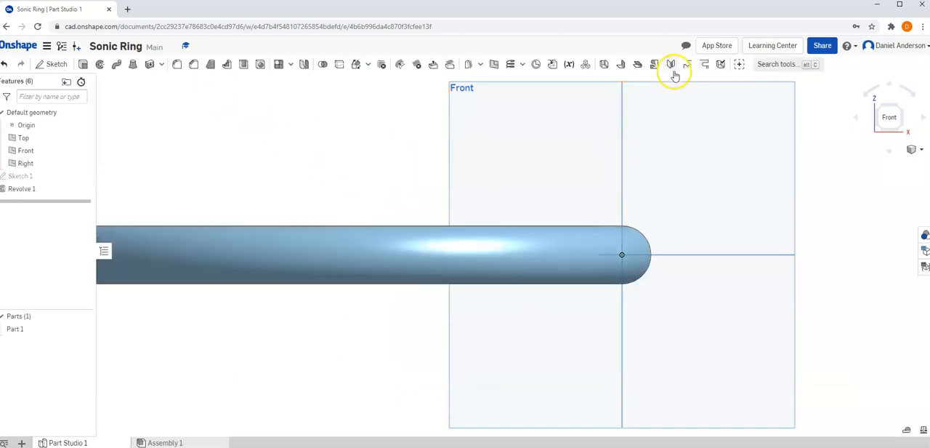
click(915, 151)
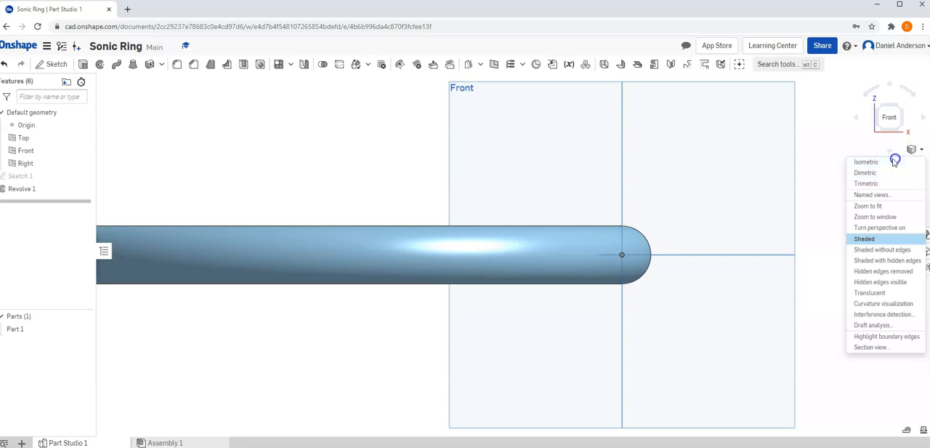
click(892, 161)
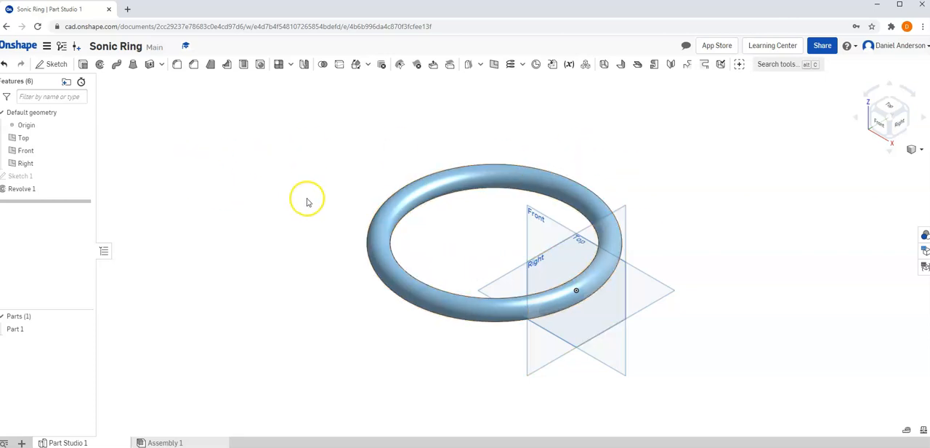
Edit Sketch 1 to set the distance between the vertical line and the circle's centre to 6 in, and accept the sketch
right_click(29, 177)
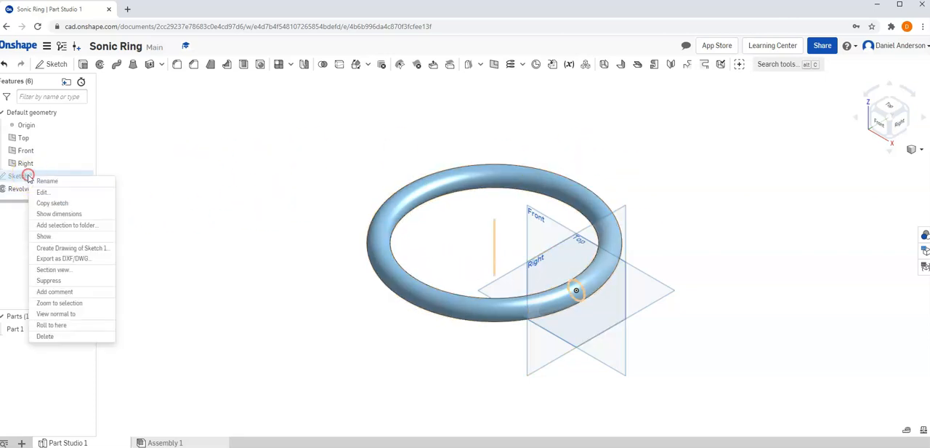
click(41, 193)
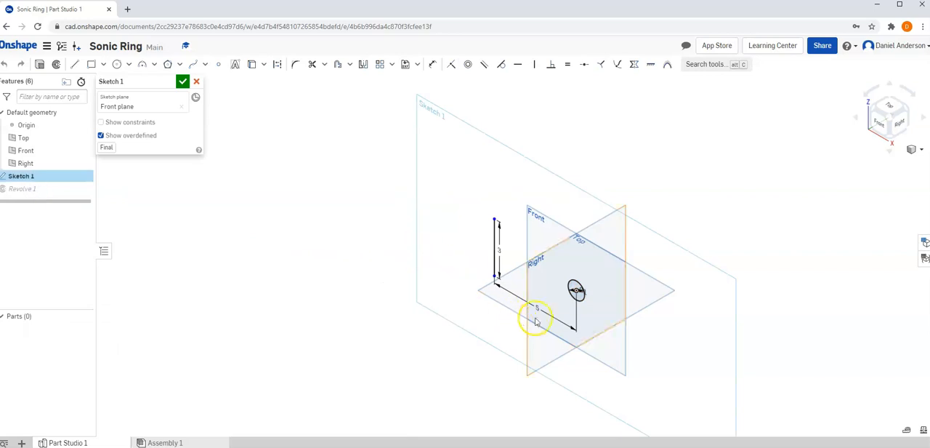
click(876, 122)
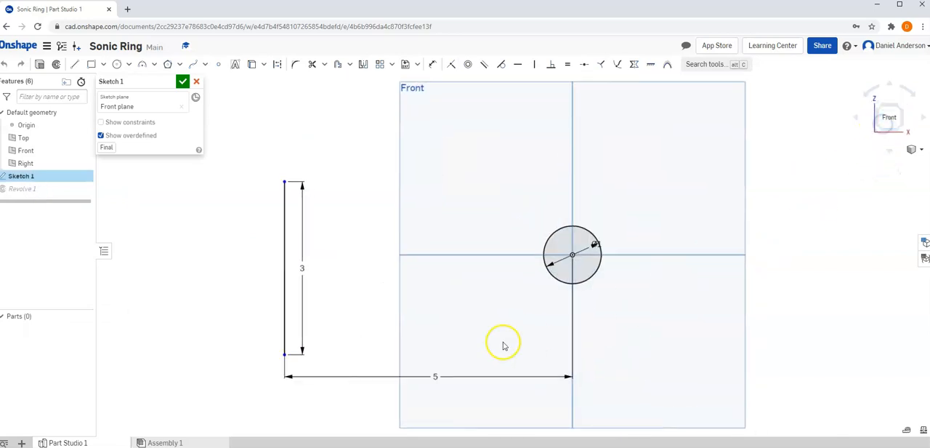
double_click(436, 377)
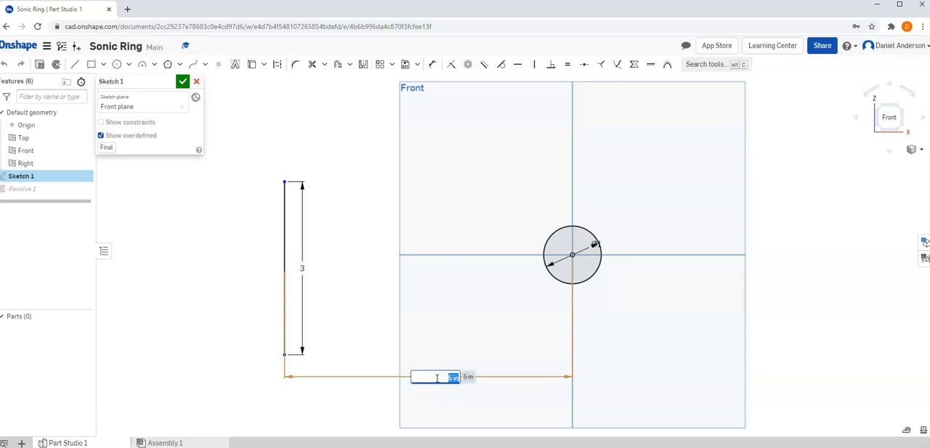
text(6)
key(Return)
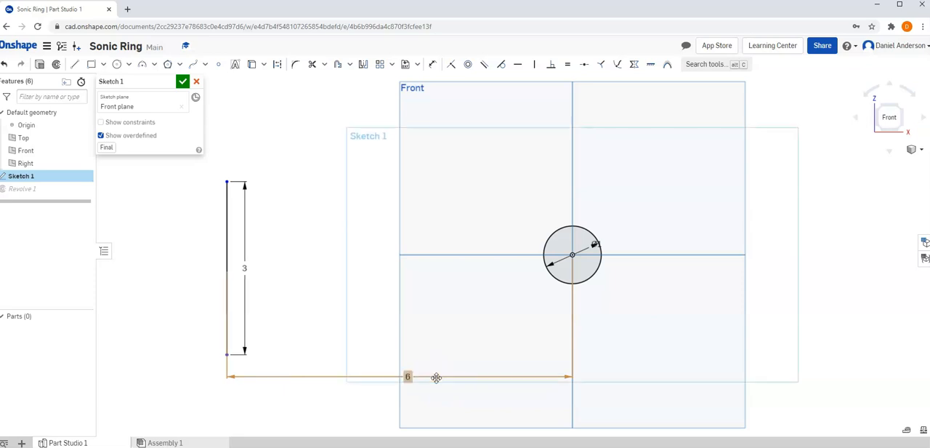
click(183, 81)
click(912, 149)
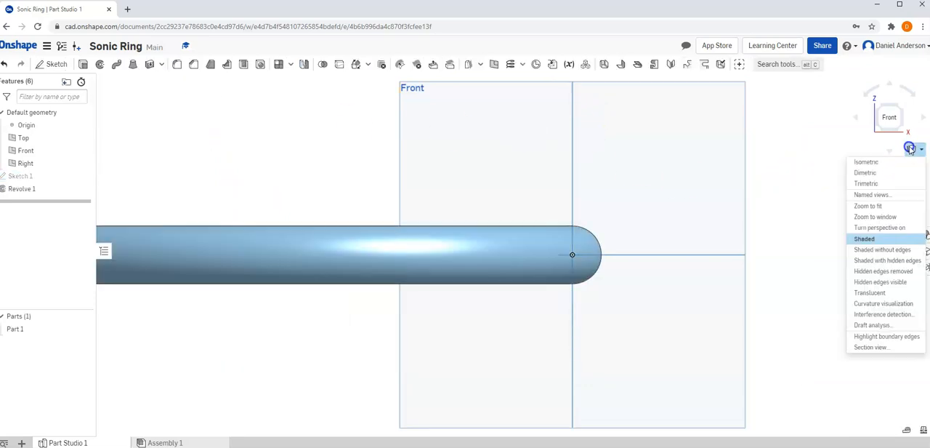
click(888, 164)
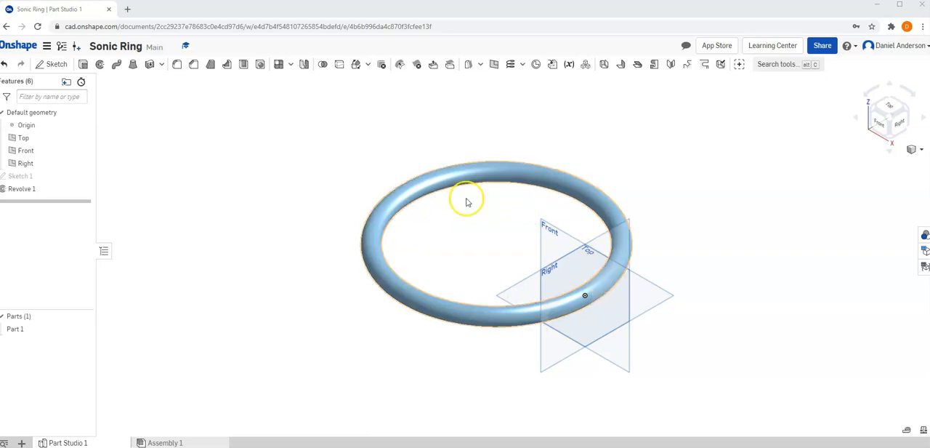
Reopen Sketch 1 in front view and slide the vertical line up and down along its own direction
right_click(16, 176)
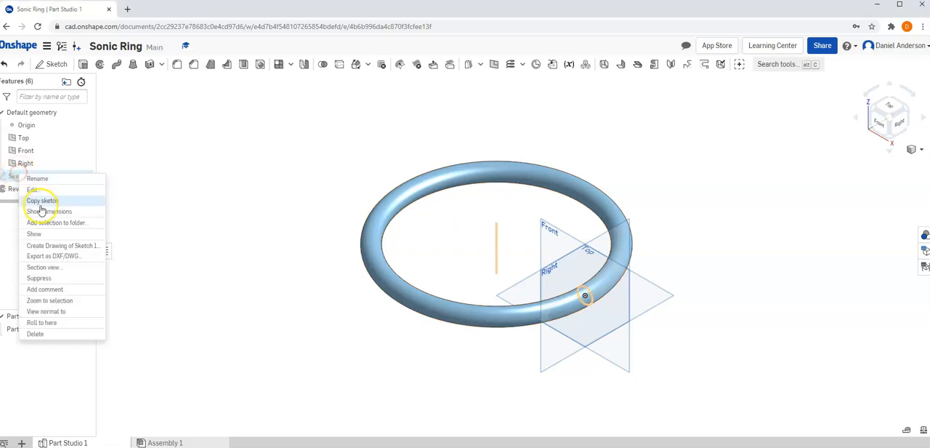
click(45, 189)
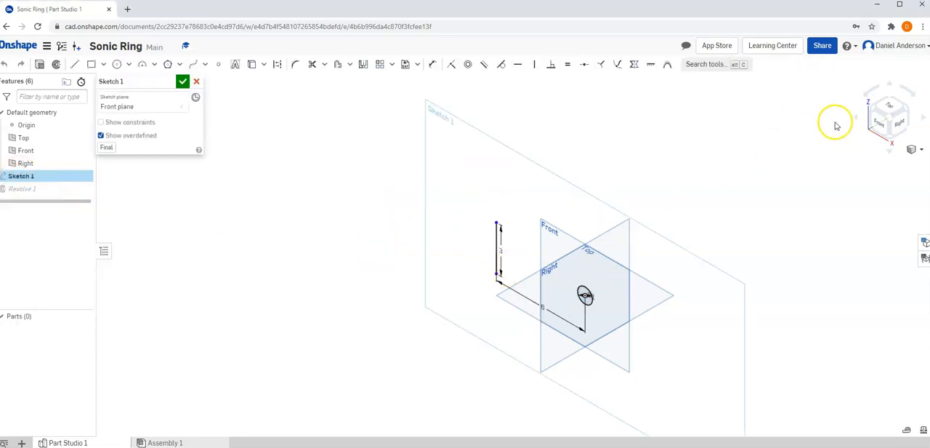
key(n)
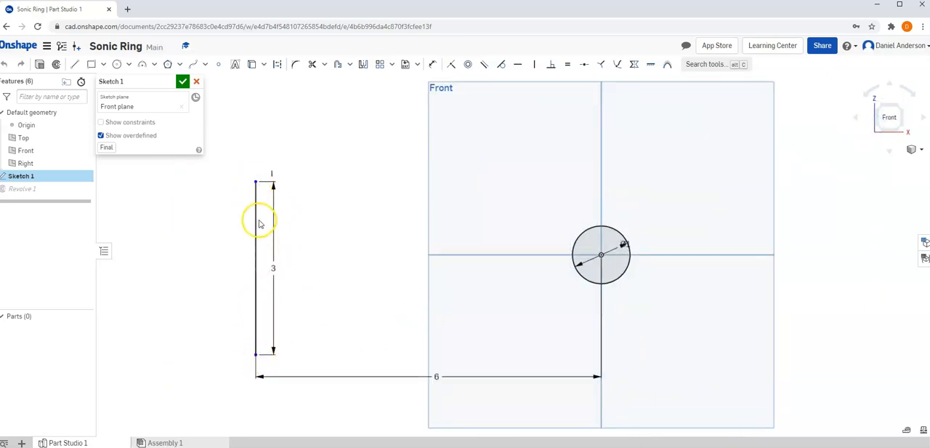
drag(256, 182, 261, 141)
drag(254, 63, 254, 278)
drag(247, 328, 268, 132)
mouse_move(260, 186)
mouse_down()
mouse_move(399, 260)
mouse_move(325, 255)
mouse_up()
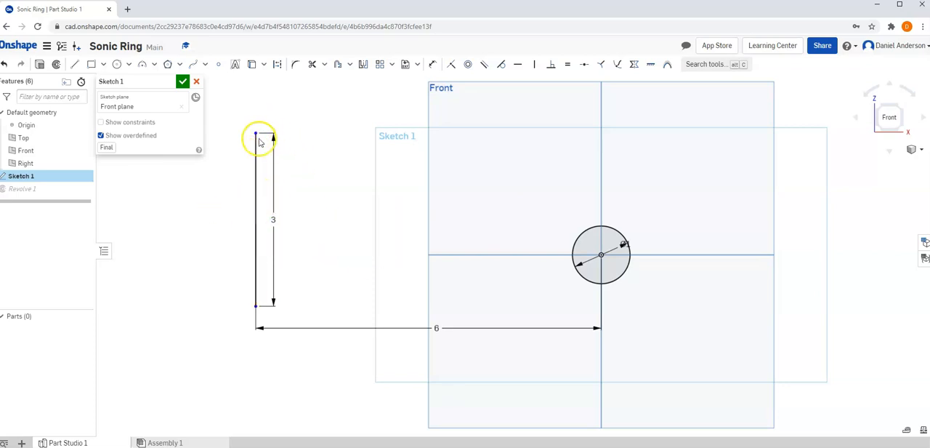
drag(256, 135, 286, 148)
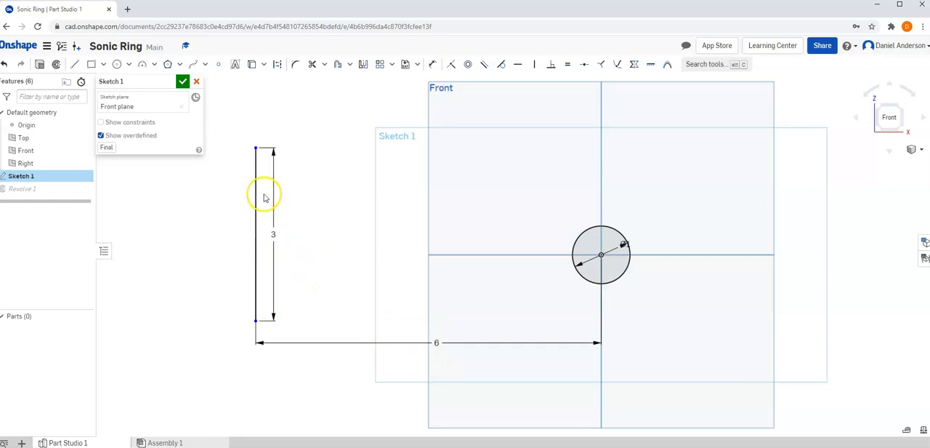
Move the vertical line up until it lies entirely above the circle, accept the sketch, and show the ring in isometric view
scroll(370, 225, up, 2)
middle_drag(403, 286, 409, 301)
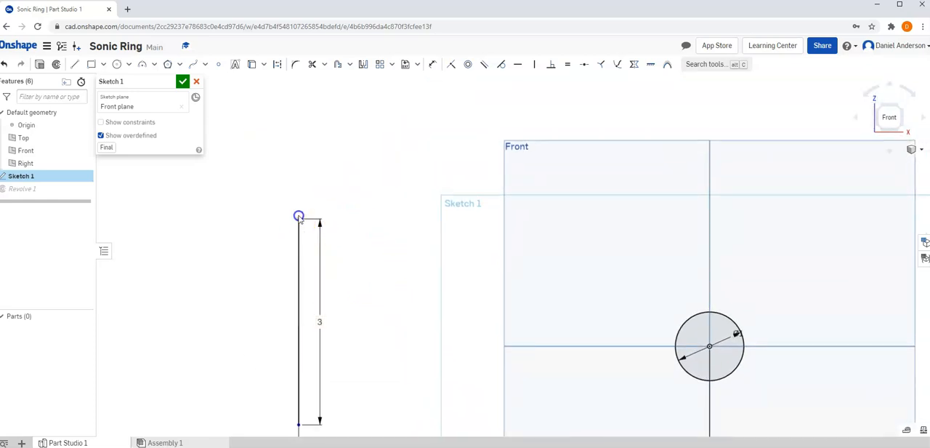
drag(297, 220, 303, 192)
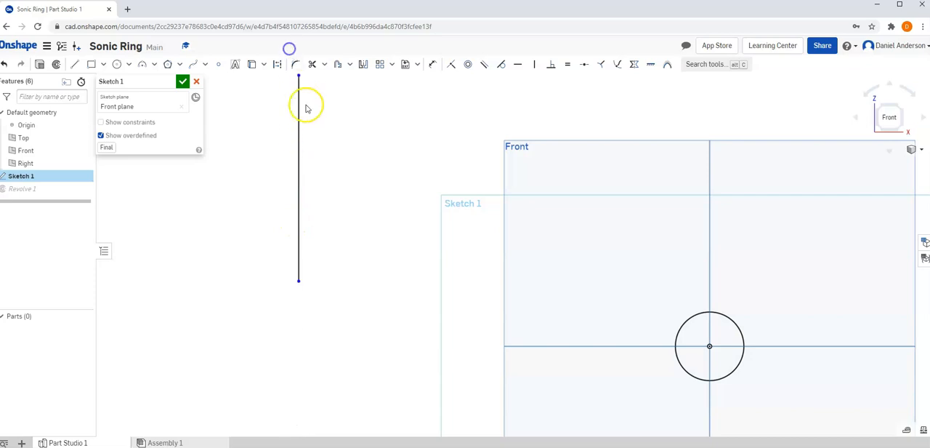
drag(299, 281, 305, 239)
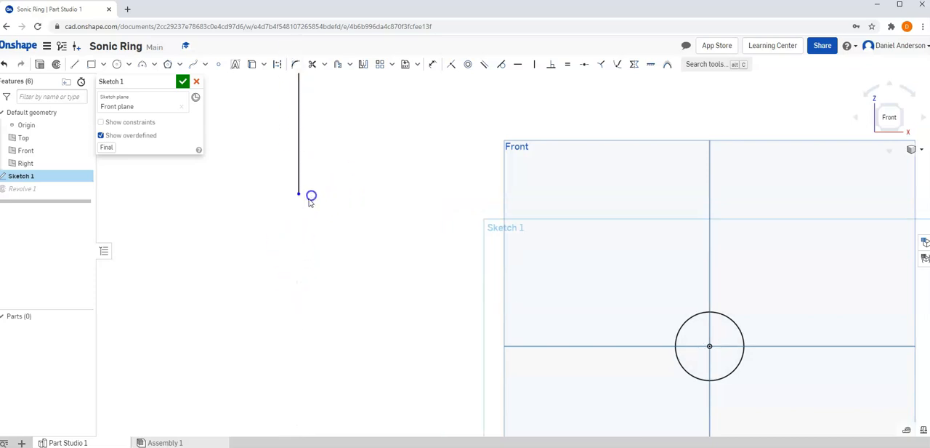
drag(311, 197, 301, 199)
click(183, 82)
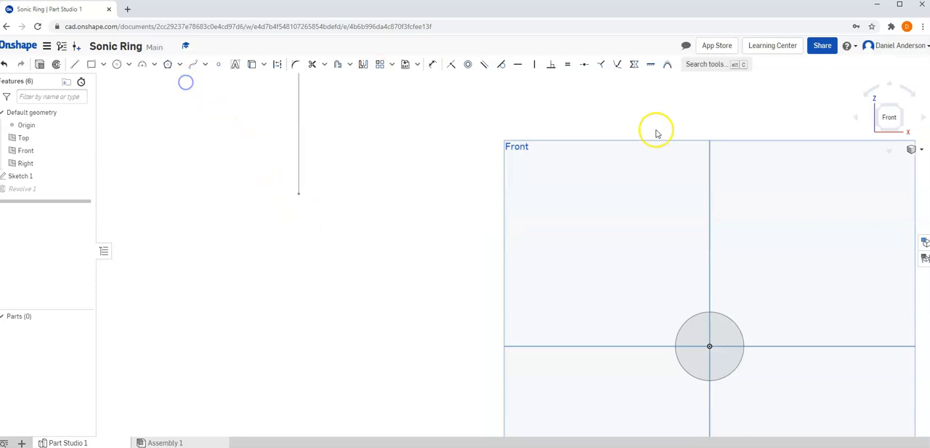
click(909, 151)
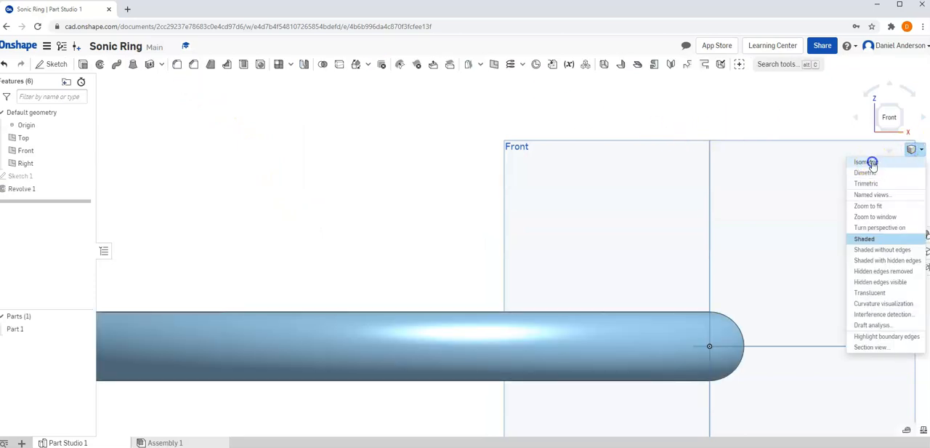
click(864, 158)
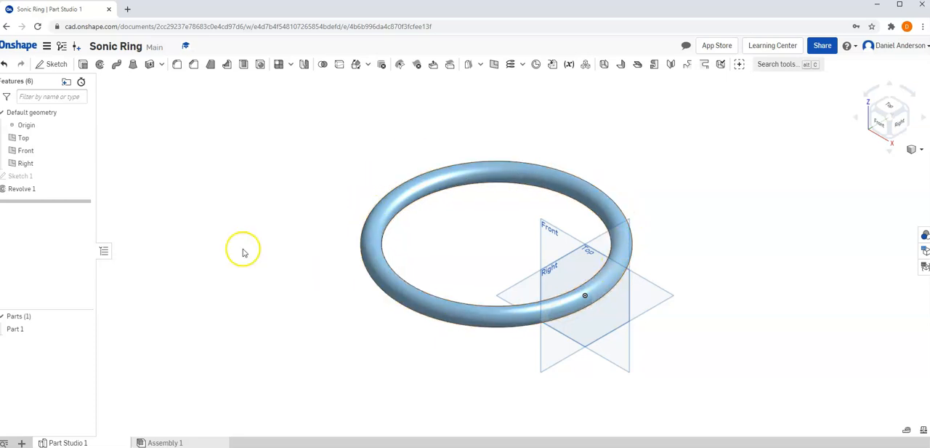
Highlight Sketch 1 and examine from the front where the vertical line lies relative to the ring
click(25, 179)
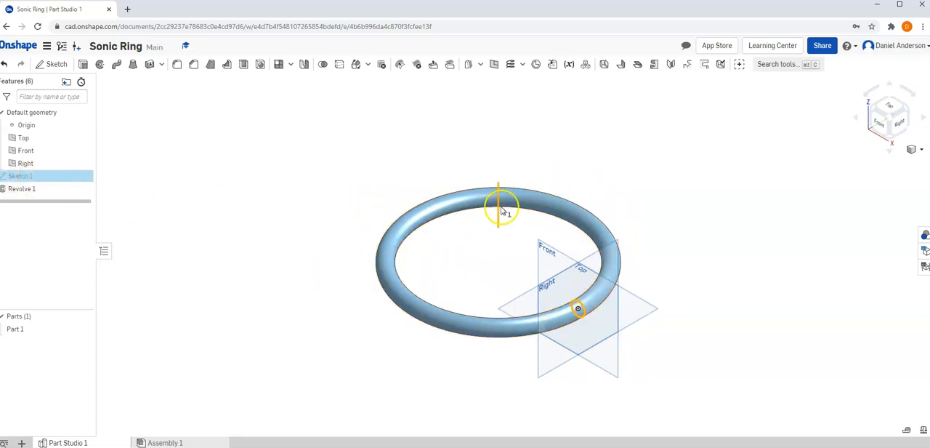
click(881, 122)
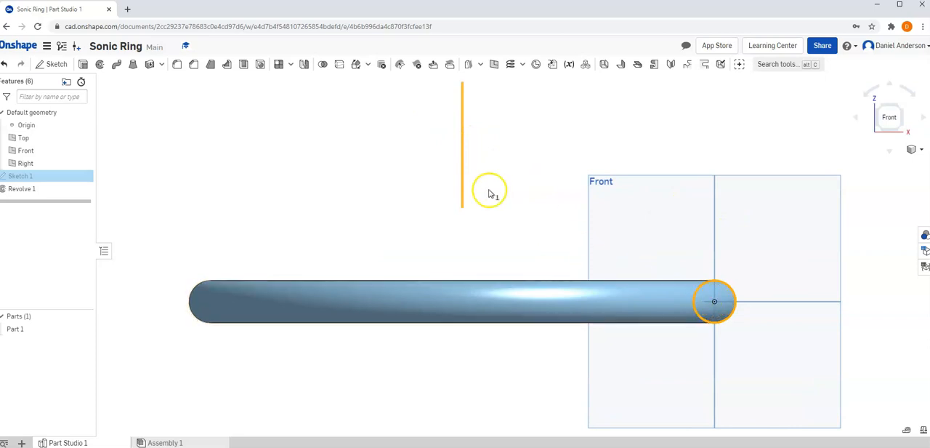
Reopen Sketch 1 for editing and move the vertical line down until it spans the circle's height
right_click(23, 178)
click(35, 186)
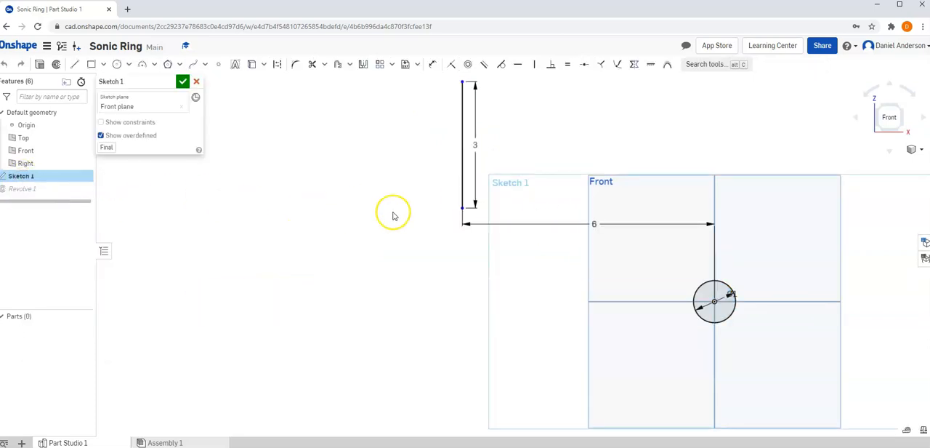
mouse_move(464, 210)
mouse_down()
mouse_move(458, 399)
mouse_move(467, 282)
mouse_up()
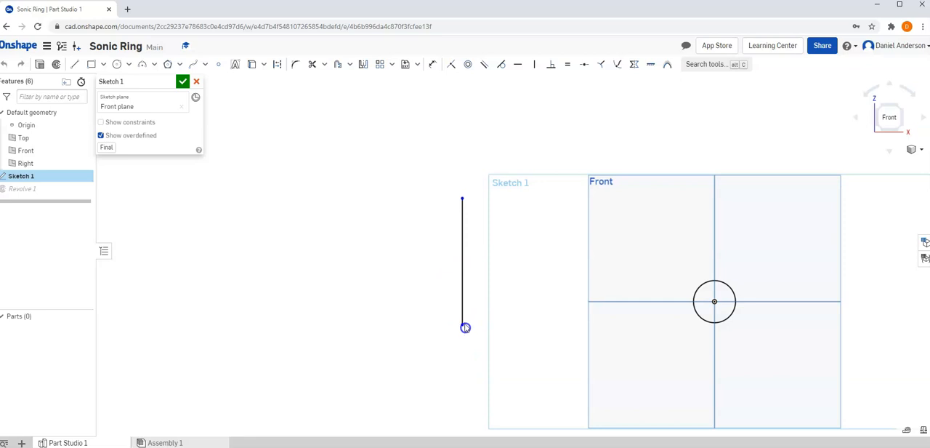
drag(465, 327, 462, 324)
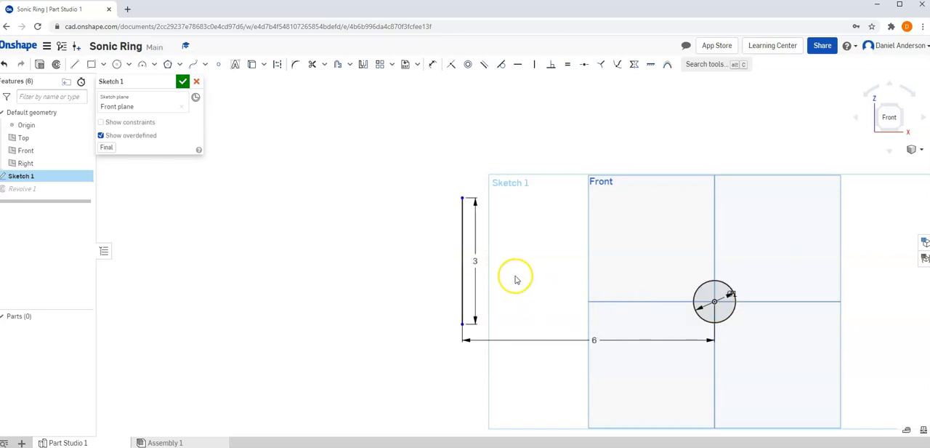
Set the vertical line's length to 2 in, accept the sketch, and highlight Sketch 1 with the ring in an angled view
double_click(478, 263)
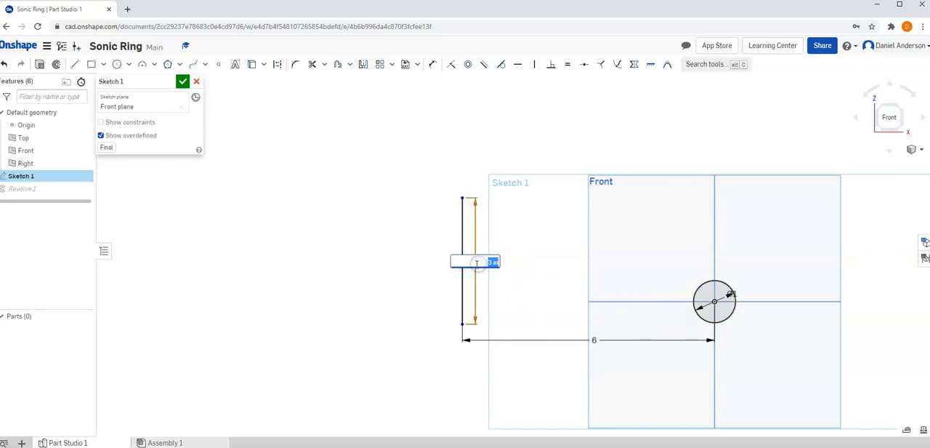
key(Return)
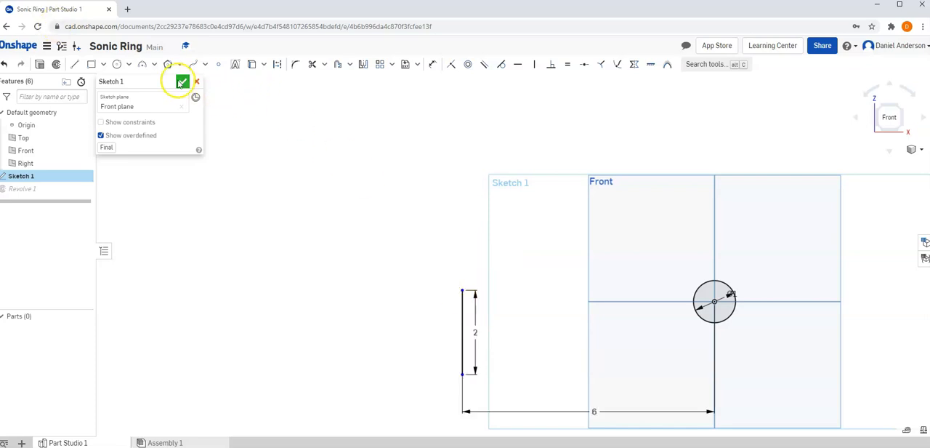
click(181, 82)
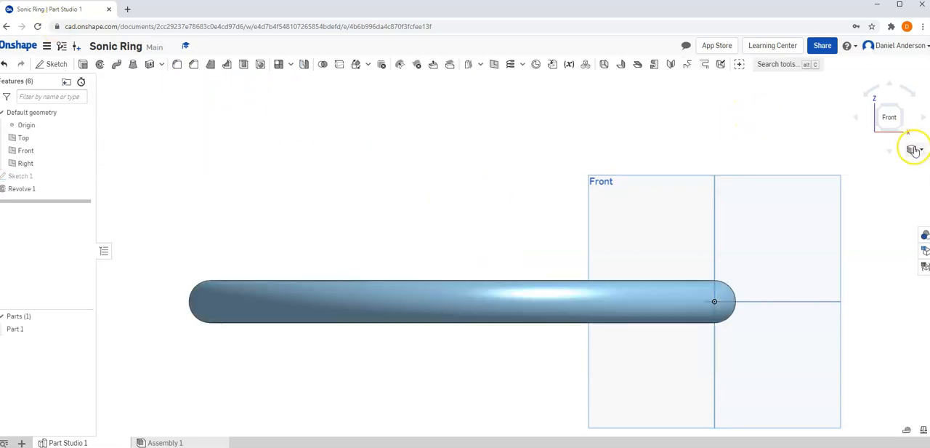
click(899, 109)
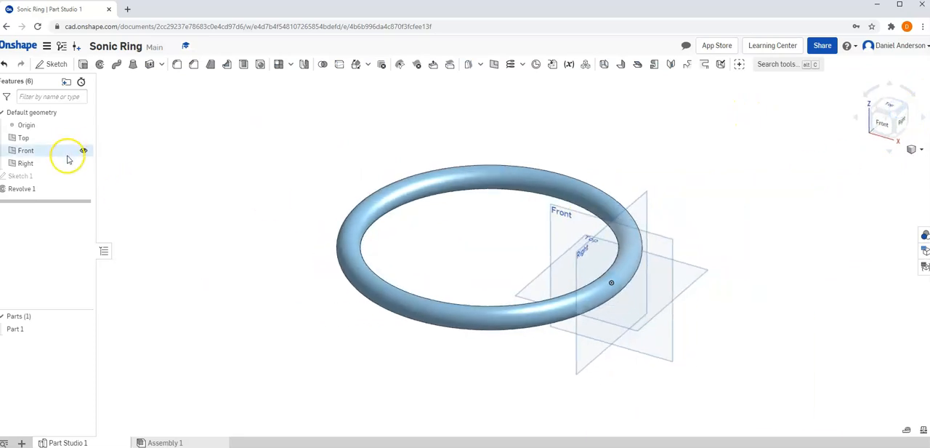
click(20, 177)
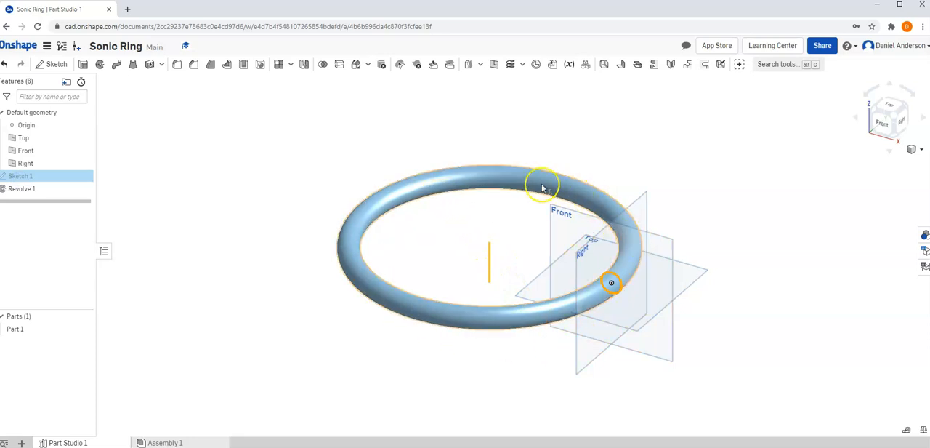
Reopen Sketch 1 in front view and slide the vertical line up to roughly centre it on the circle's height
click(20, 177)
click(29, 187)
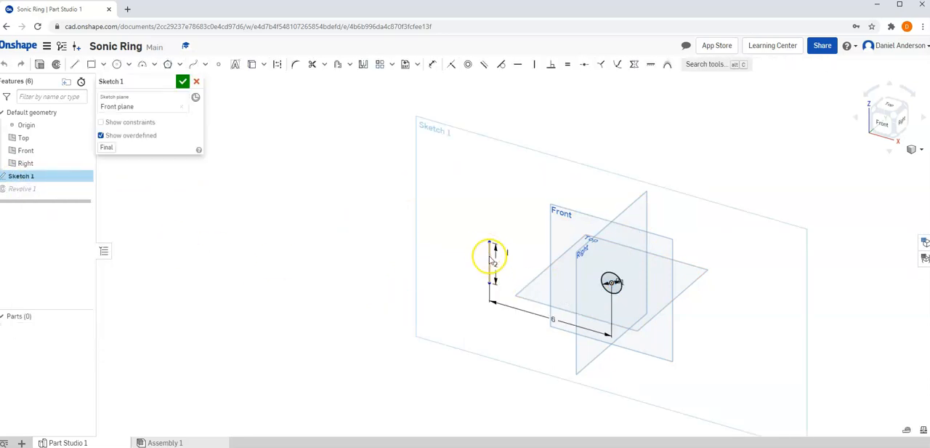
click(885, 121)
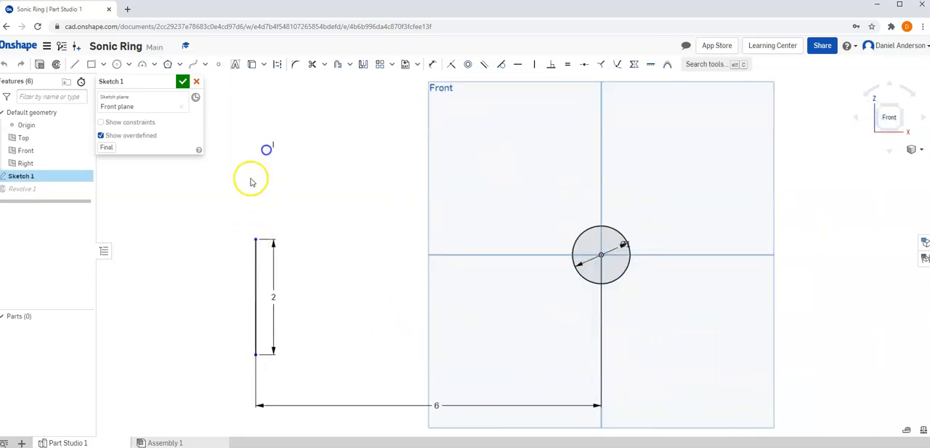
drag(257, 239, 264, 192)
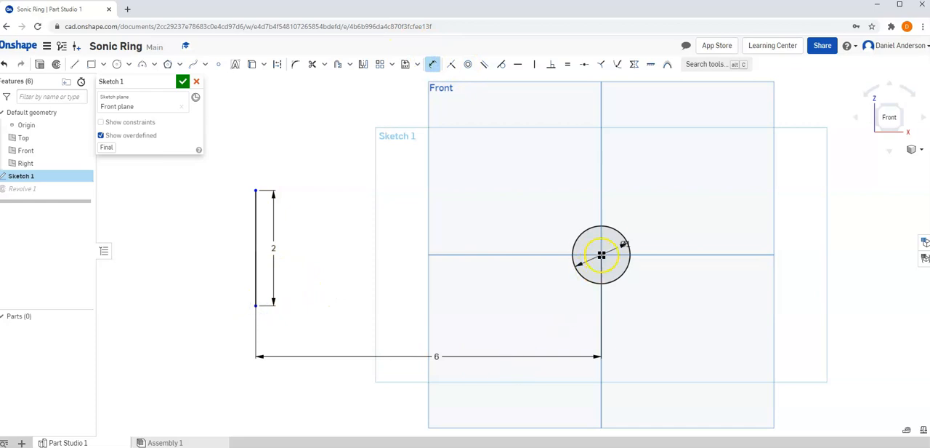
Dimension the vertical distance between the circle's centre and the line's lower endpoint as 1 in, accept the sketch, and show the ring in isometric view
click(602, 255)
click(692, 292)
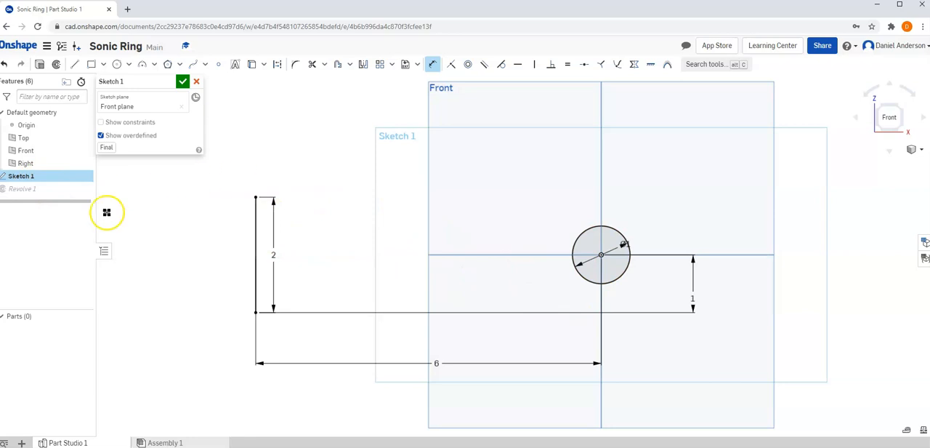
click(182, 80)
click(914, 149)
click(889, 165)
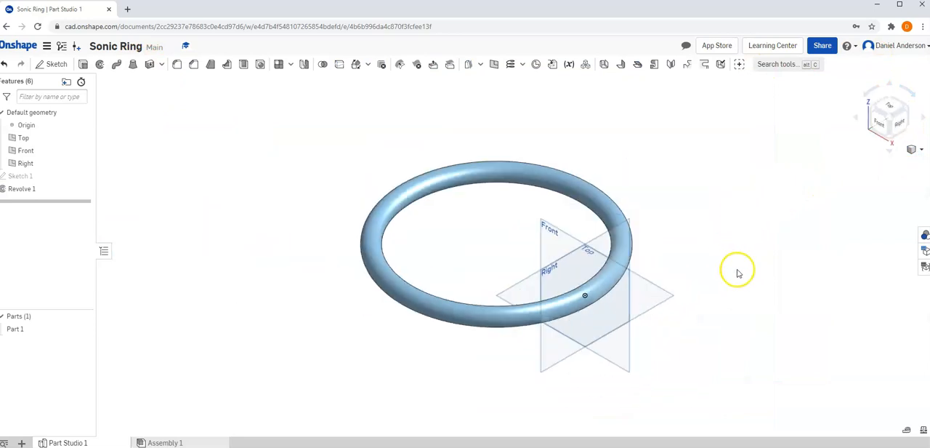
Add a face appearance in golden yellow FACB43 to the whole surface of the ring, and close the appearance settings
click(925, 235)
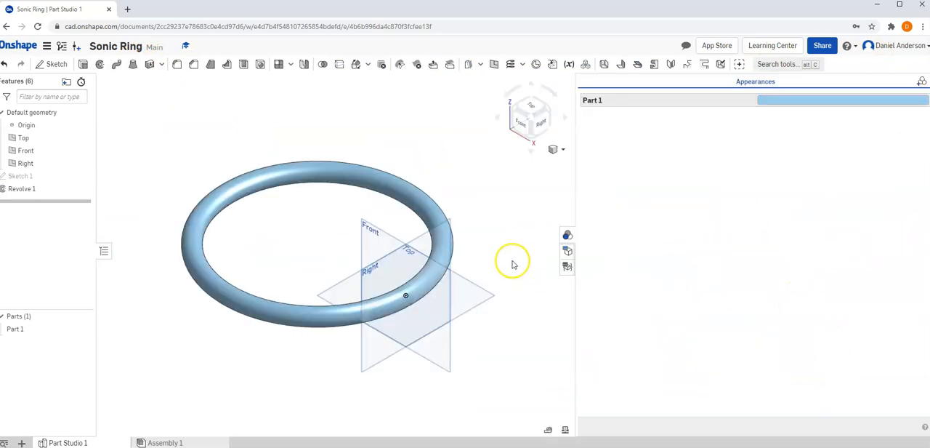
drag(503, 373, 180, 129)
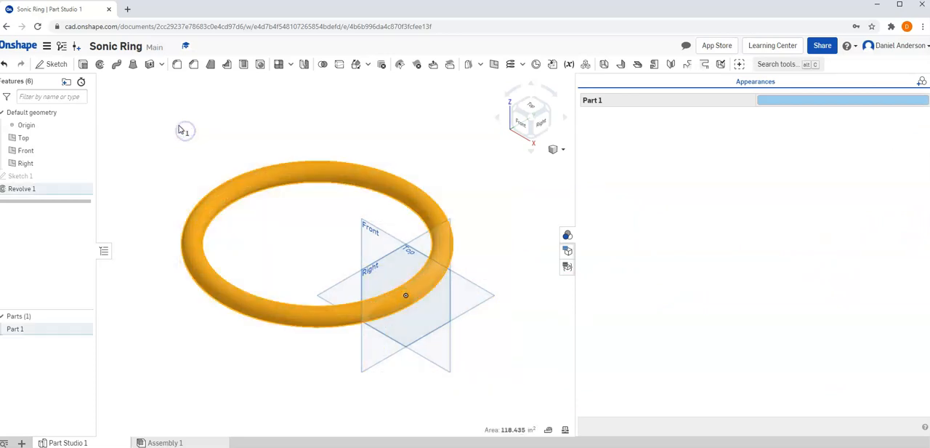
click(920, 82)
click(868, 87)
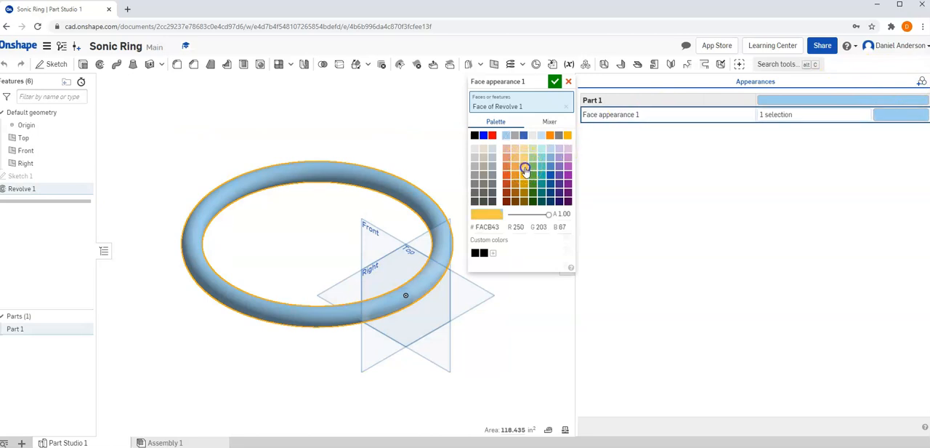
click(521, 168)
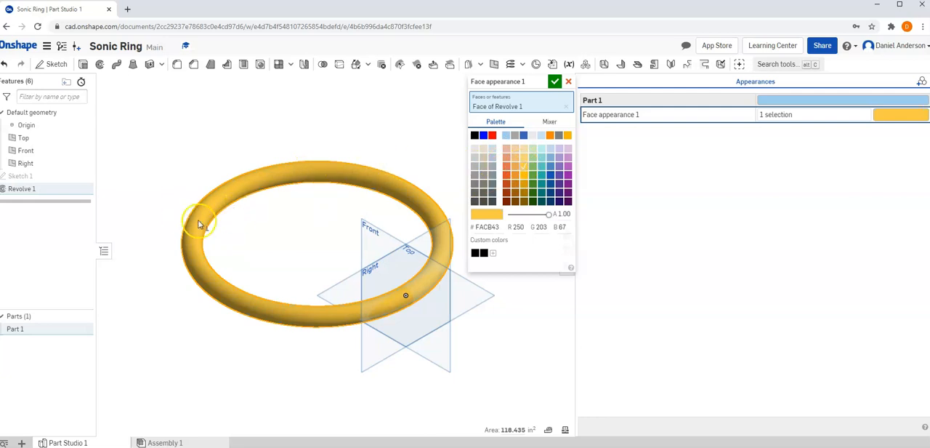
click(551, 82)
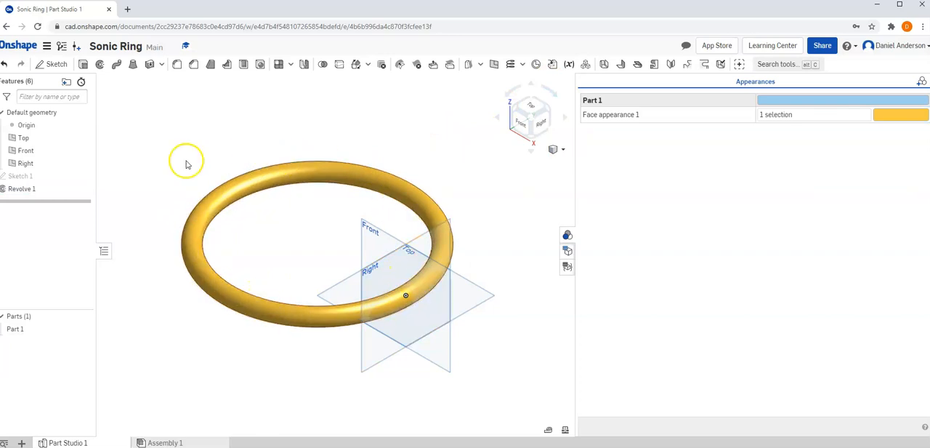
click(568, 235)
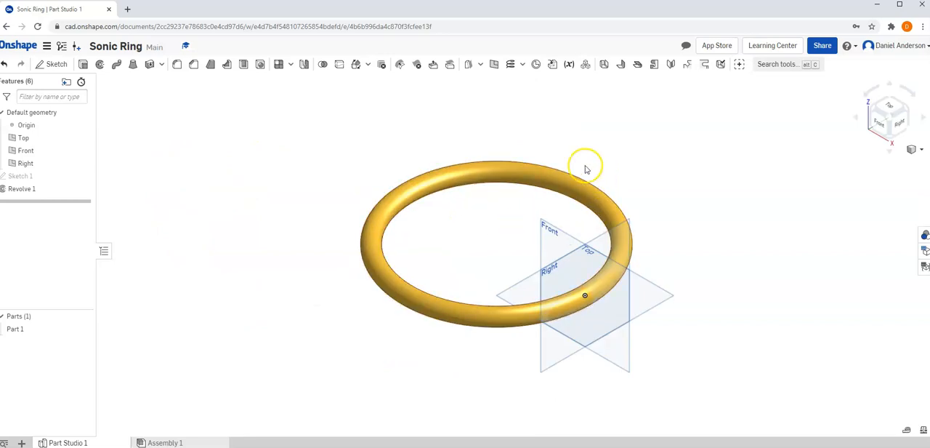